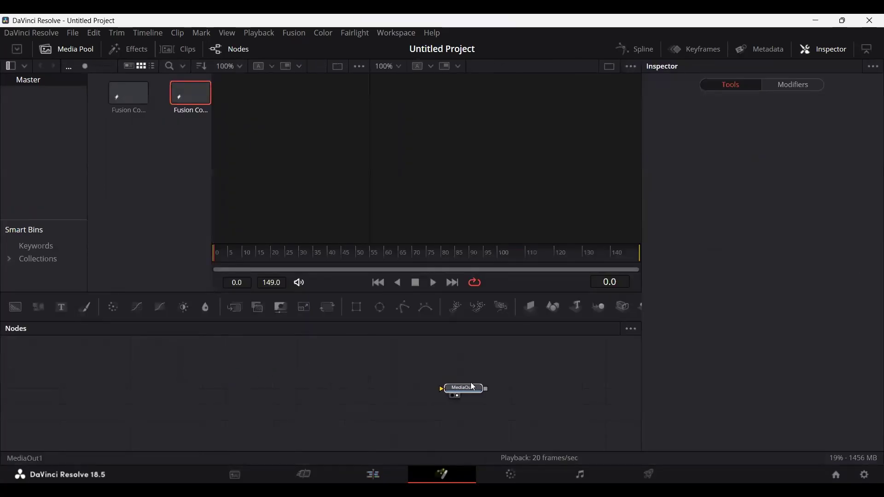
Step: Add a Background node feeding MediaOut1, show the output in the viewer, and reposition both nodes together
left_click_drag(15, 307, 92, 349)
left_click_drag(94, 391, 442, 389)
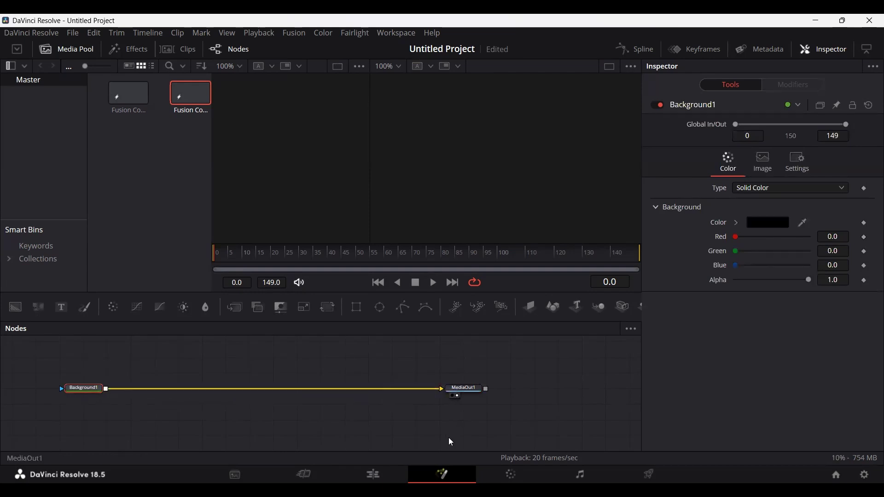
left_click_drag(536, 376, 64, 410)
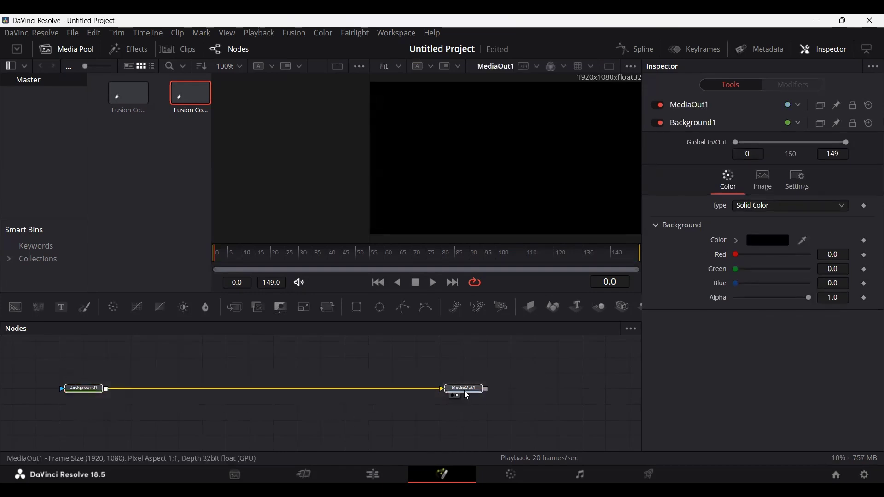
left_click_drag(464, 391, 507, 413)
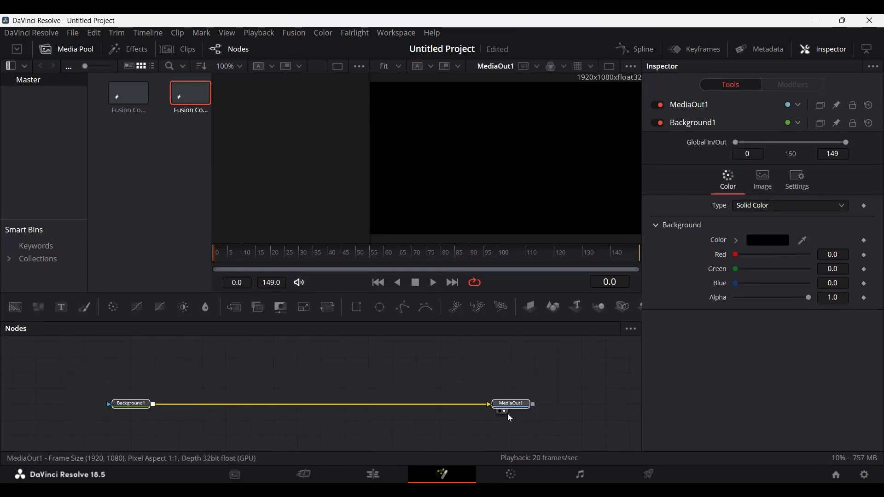
Step: Add a second Background node, colour it white with red, green and blue at 1.0, and merge it over Background1
left_click(15, 307)
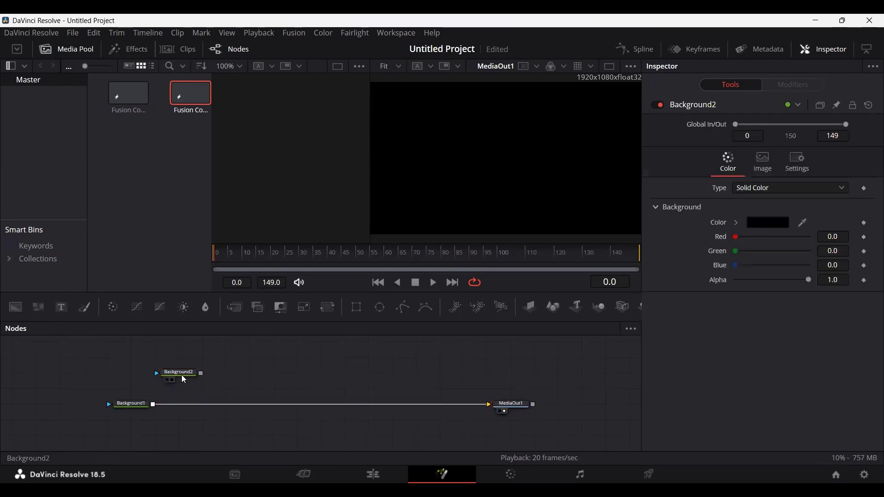
left_click_drag(736, 236, 816, 251)
left_click_drag(736, 267, 824, 267)
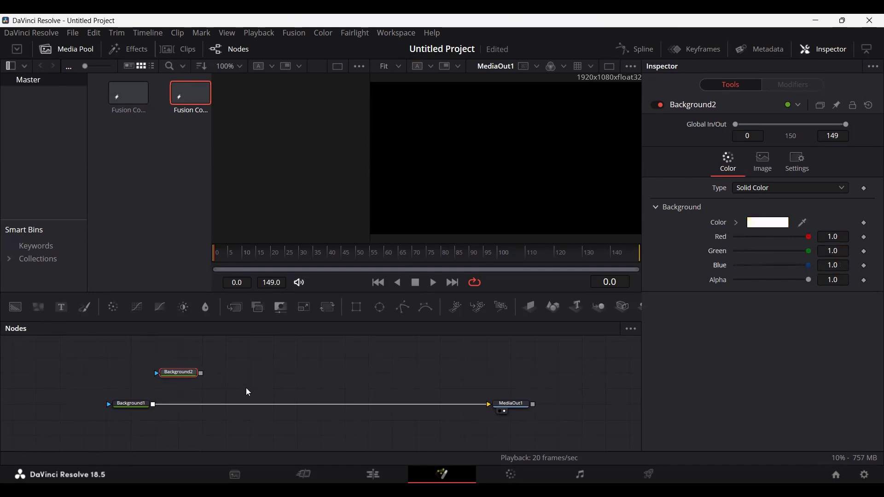
left_click_drag(202, 373, 154, 404)
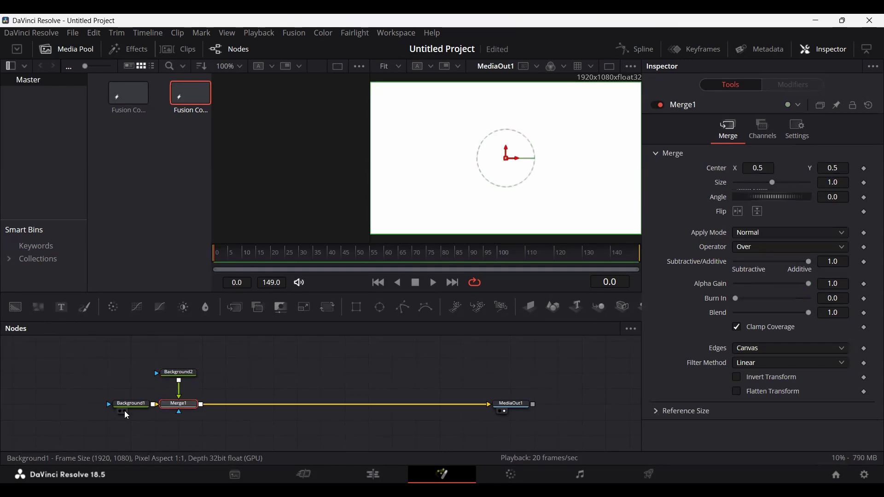
left_click(233, 370)
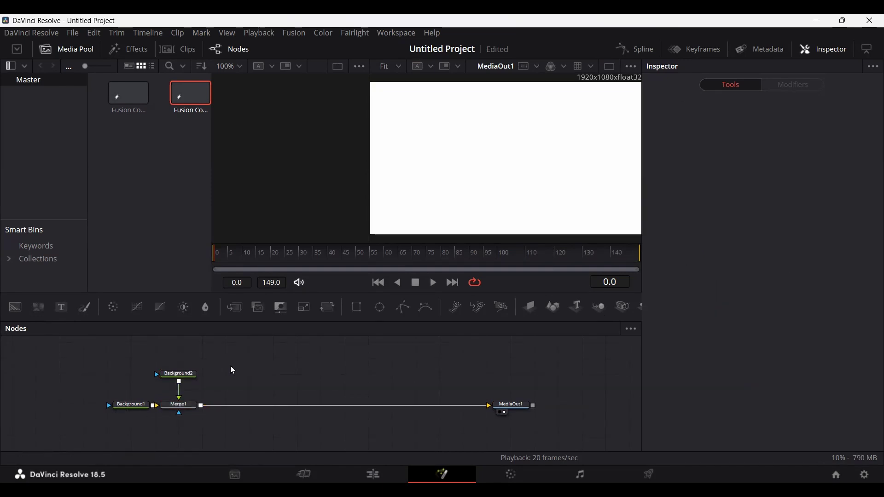
Step: Add a Rectangle mask to the white Background2 node
left_click_drag(357, 308, 177, 362)
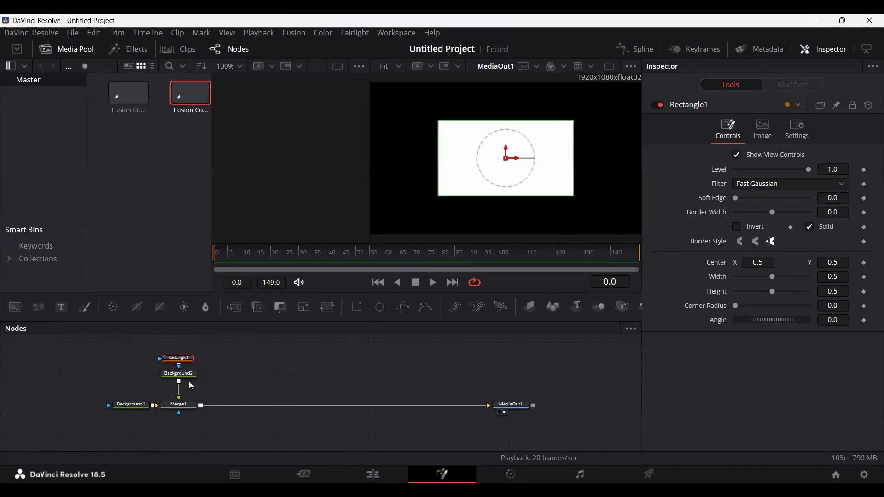
left_click(186, 379)
left_click(193, 362)
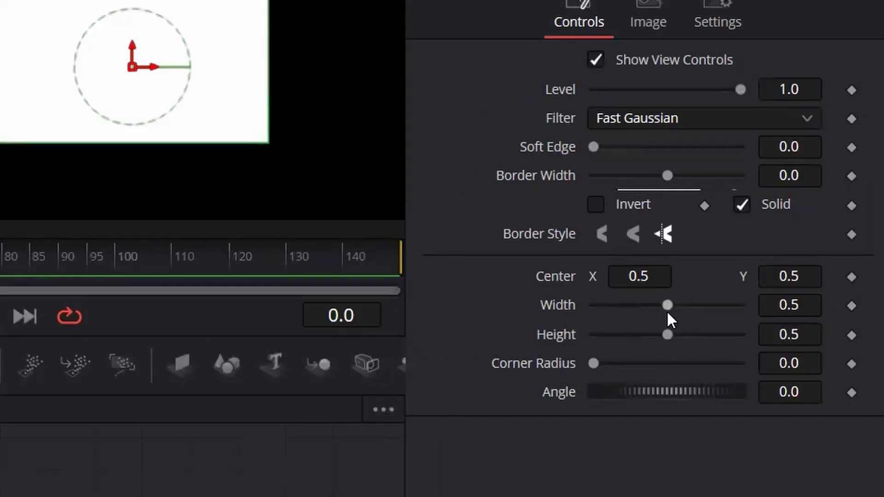
Step: Set the rectangle mask's width to 2.0 and height to 0.1 to form a thin horizontal bar
left_click_drag(668, 311, 766, 300)
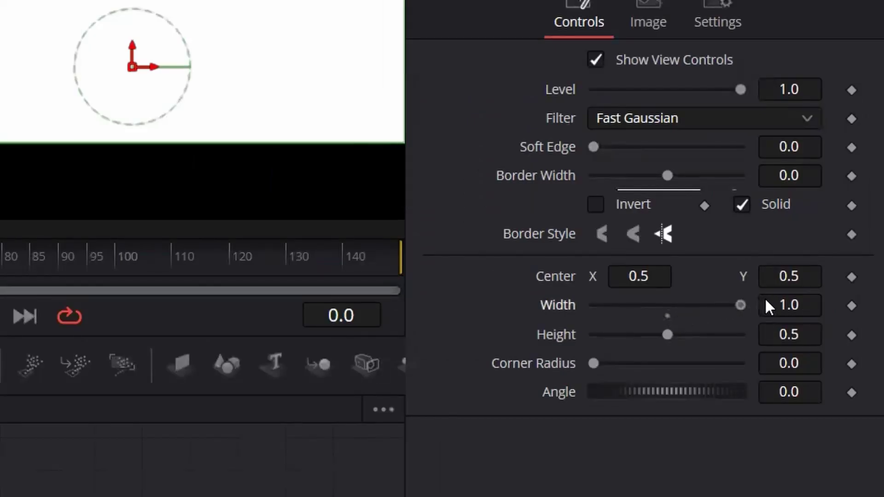
left_click(763, 300)
type("2")
key("Tab")
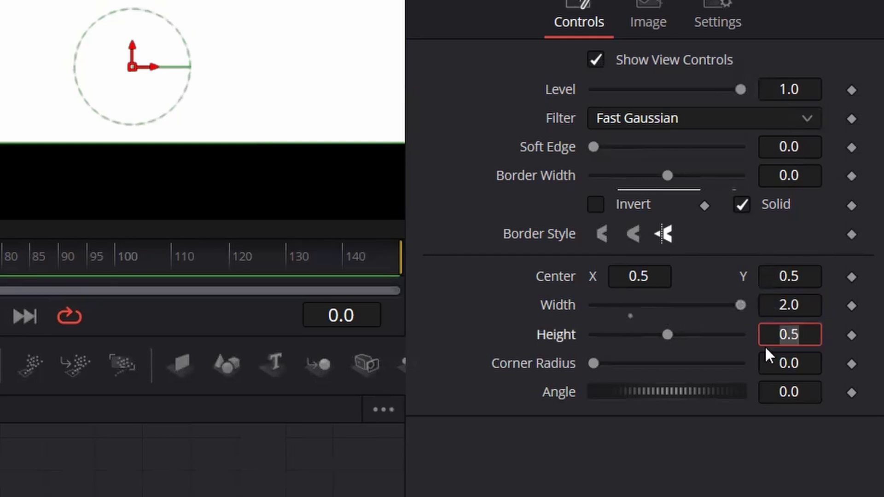
left_click(808, 339)
key("BackSpace")
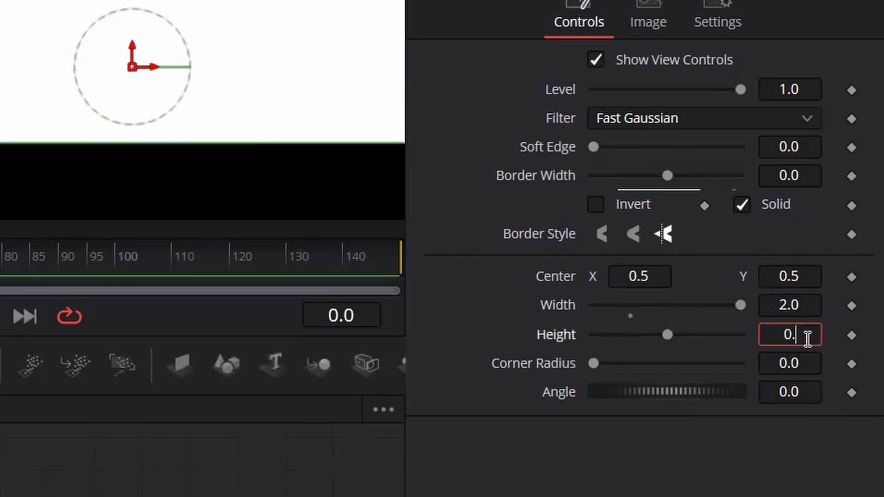
type("1")
key("Tab")
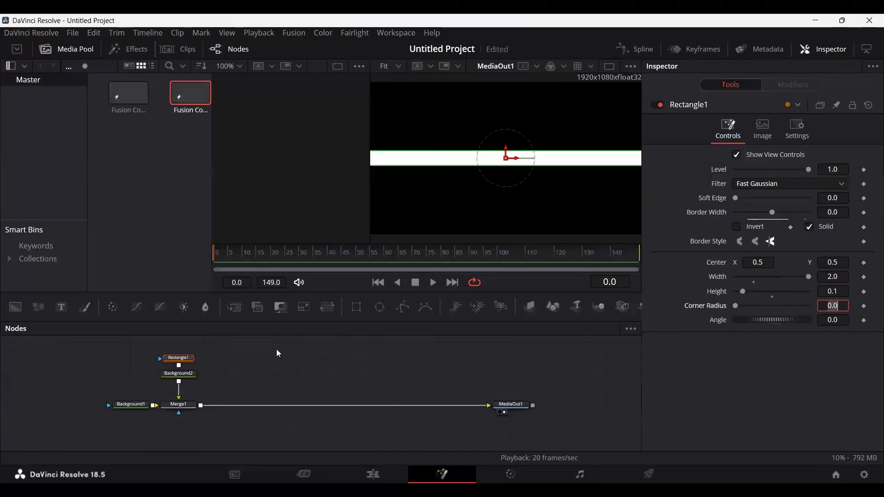
left_click(276, 349)
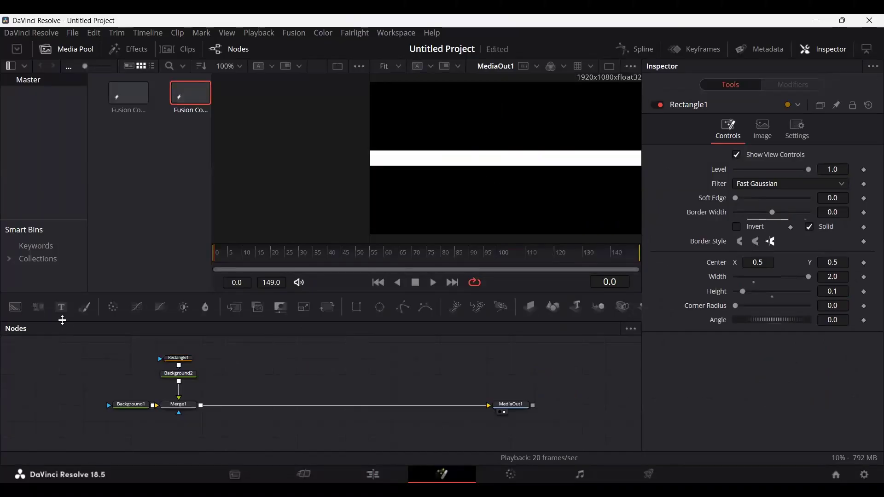
Step: Merge a Text node after Merge1 with the text KINETIC TYPOGRAPHY in black (#000000)
left_click_drag(61, 307, 201, 406)
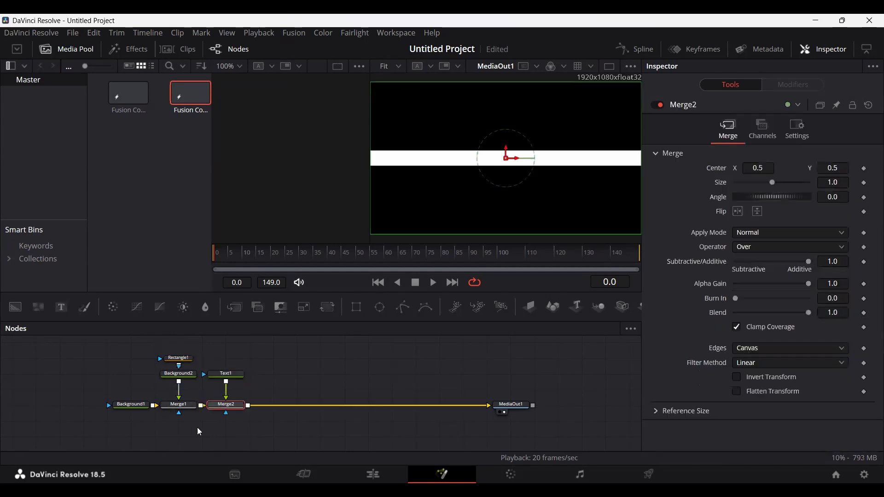
left_click(225, 373)
left_click(697, 222)
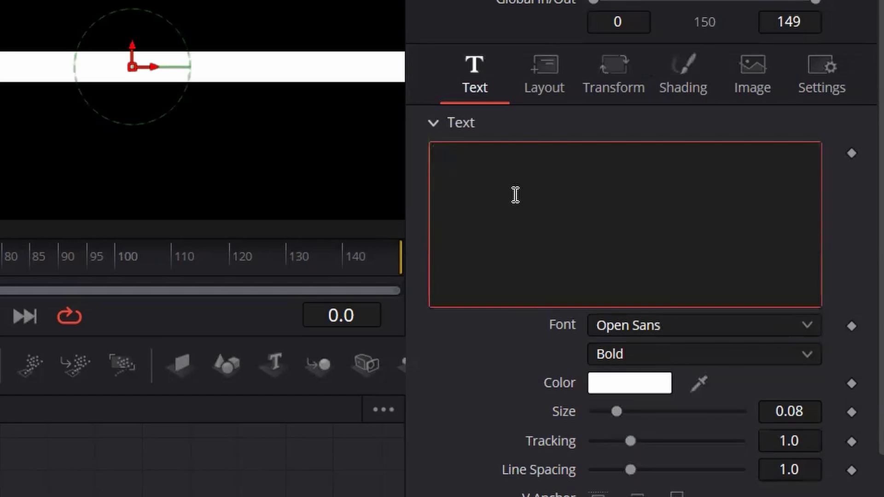
type("KINETIC TYPOGRAPHY")
left_click(622, 389)
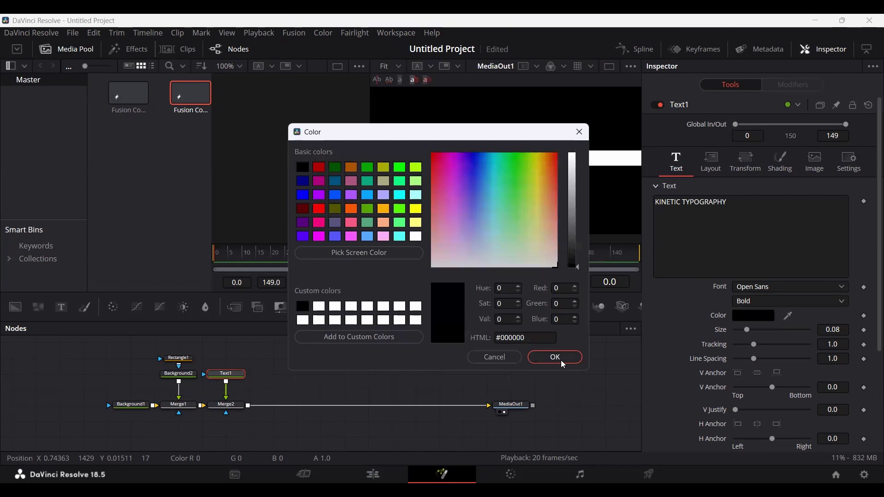
left_click(563, 362)
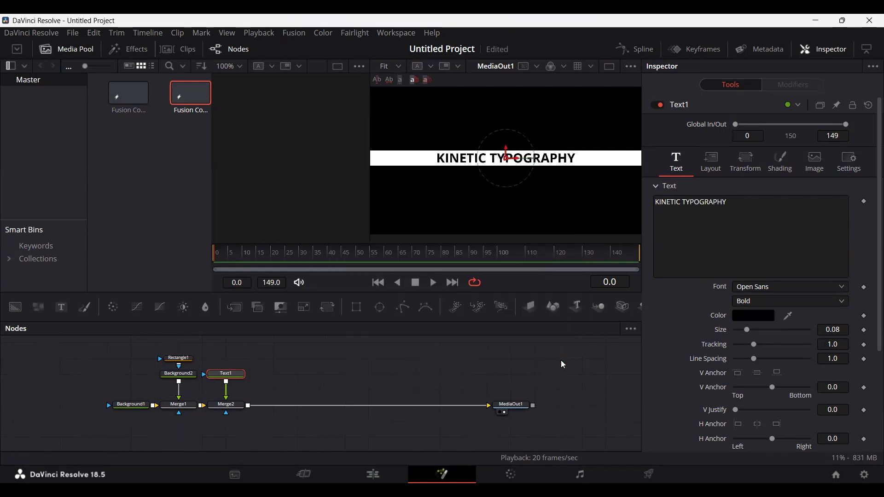
Step: Set the rectangle mask's angle to 15 degrees to tilt the white bar
left_click(184, 363)
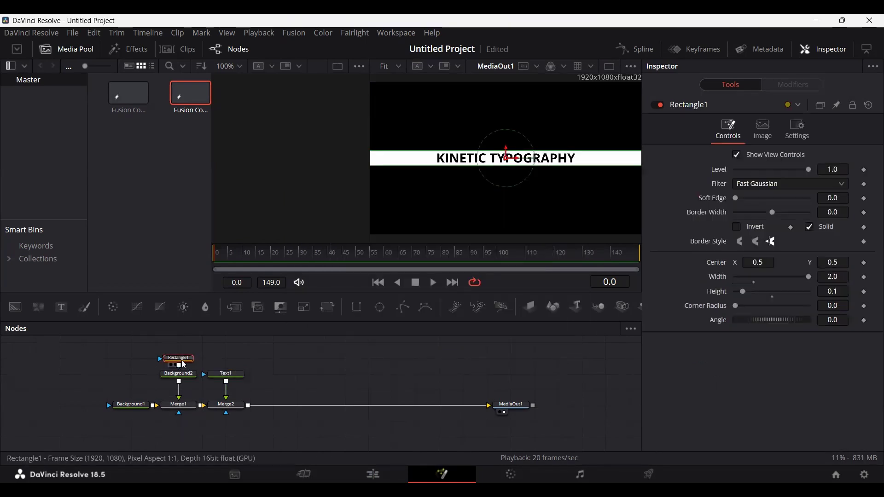
left_click(834, 320)
type("15")
key("Tab")
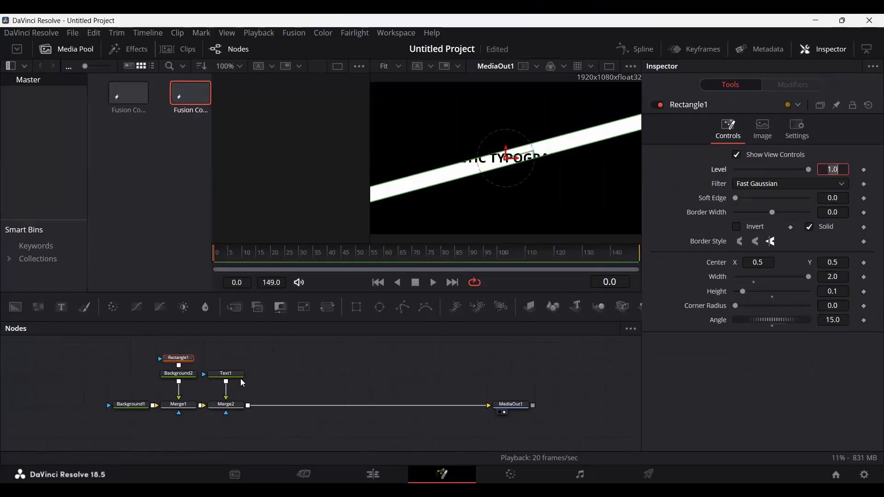
Step: Change the Text1 node's layout type to Path
left_click(236, 375)
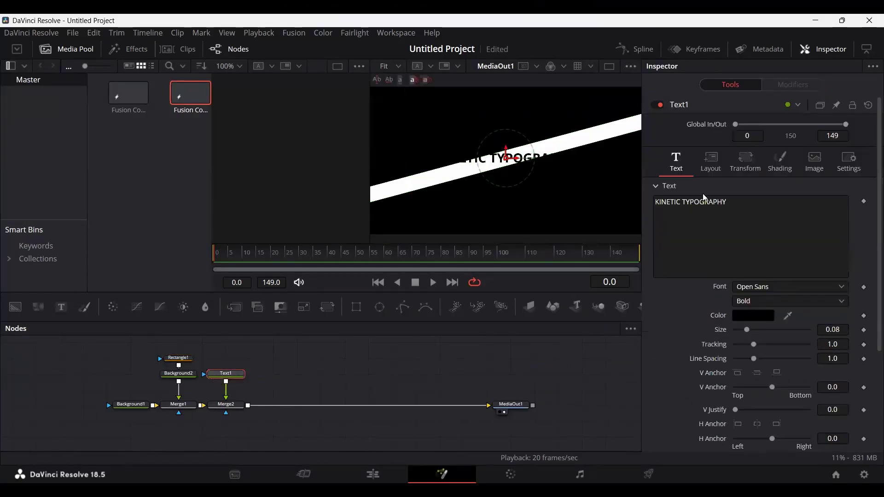
left_click(713, 162)
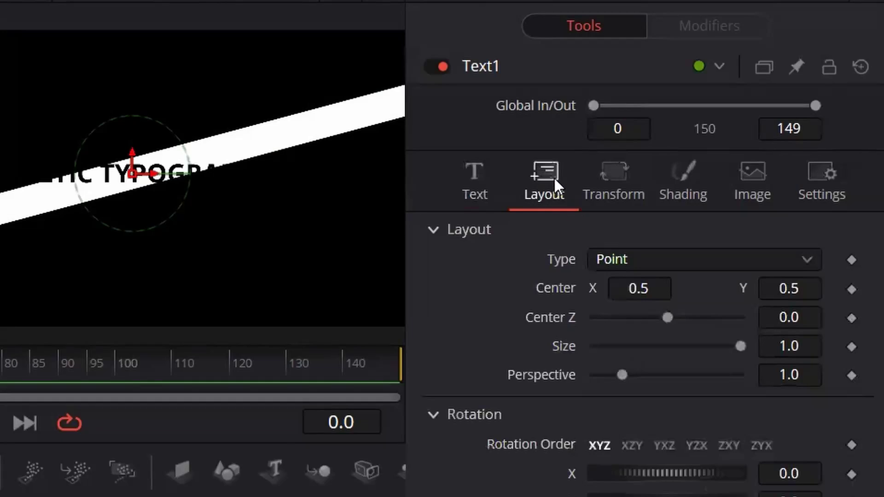
left_click(626, 259)
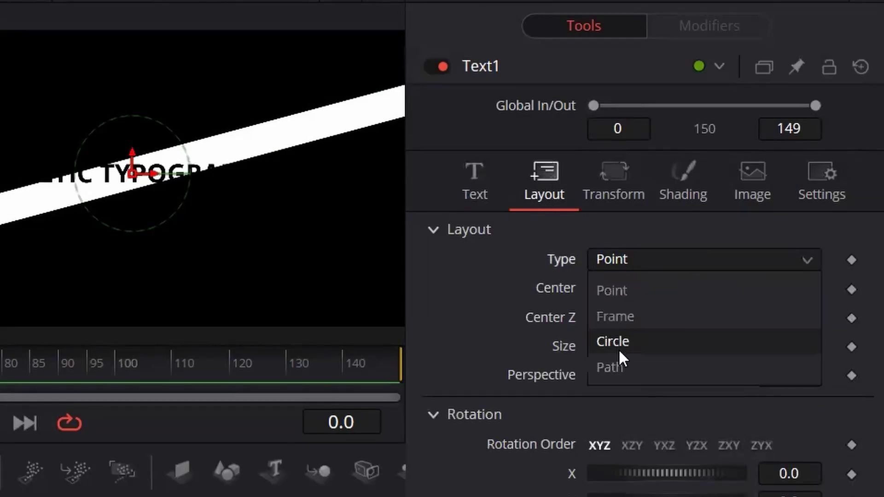
left_click(629, 366)
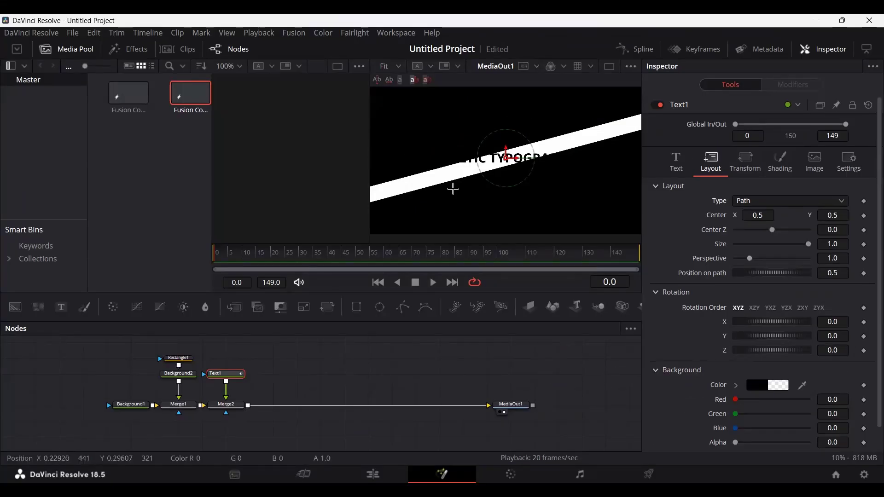
Step: Draw a closed text path along the tilted bar and around outside the frame's lower half, with Position on path at 0.196
scroll(486, 174, "down", 1)
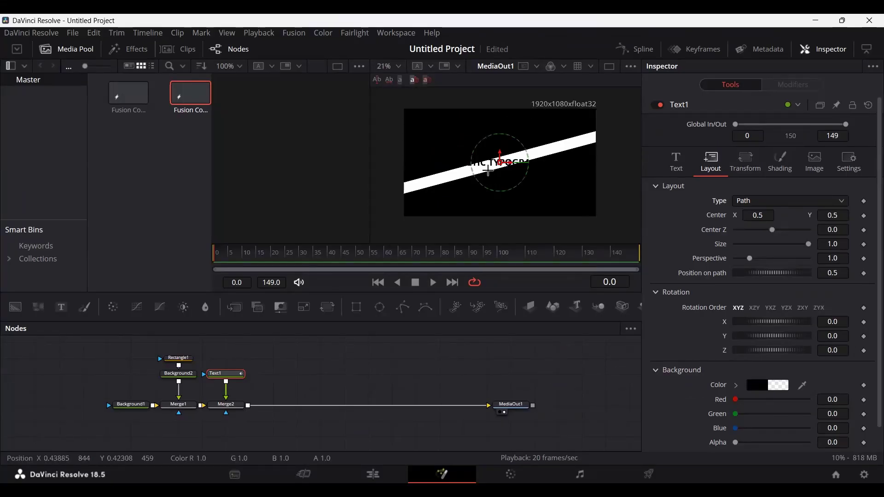
left_click(394, 192)
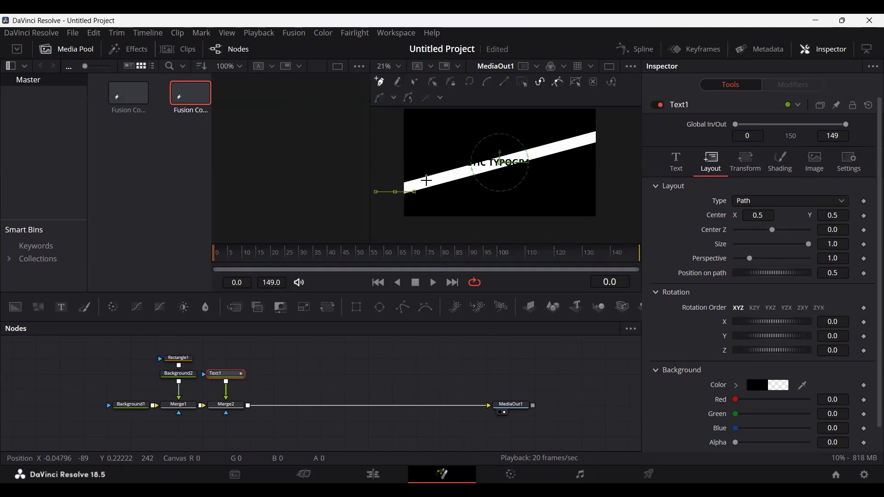
left_click(607, 132)
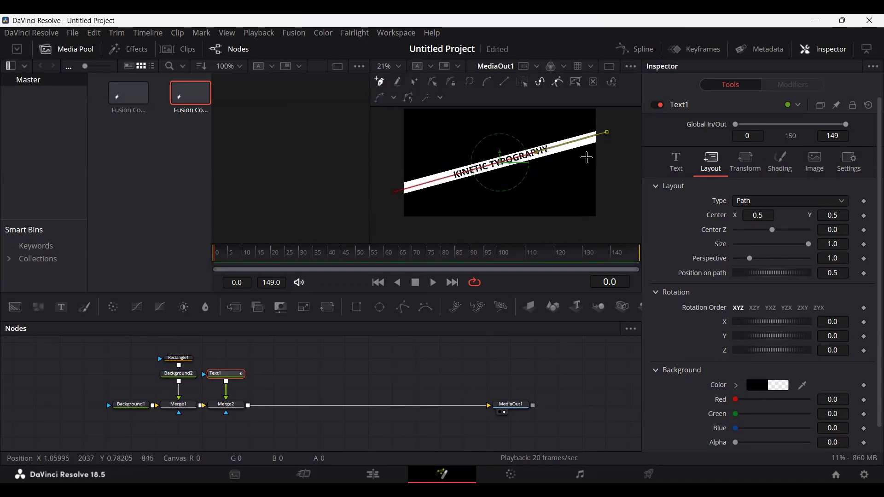
left_click(605, 223)
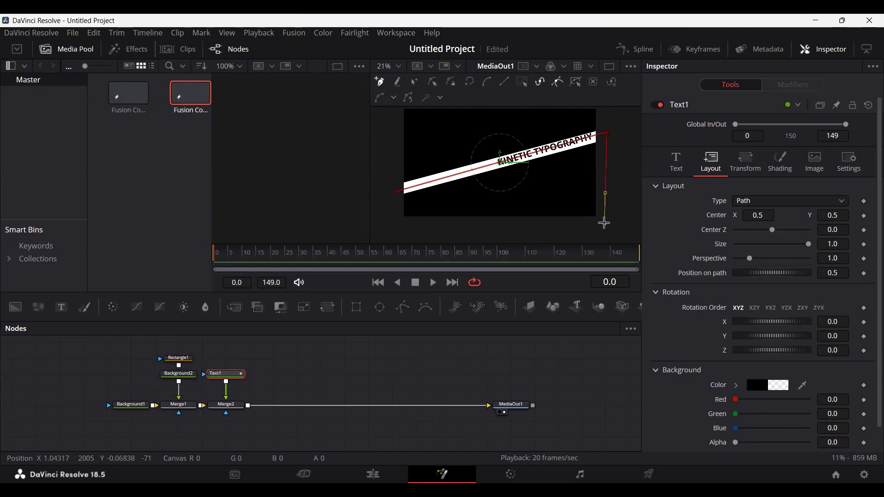
left_click(396, 226)
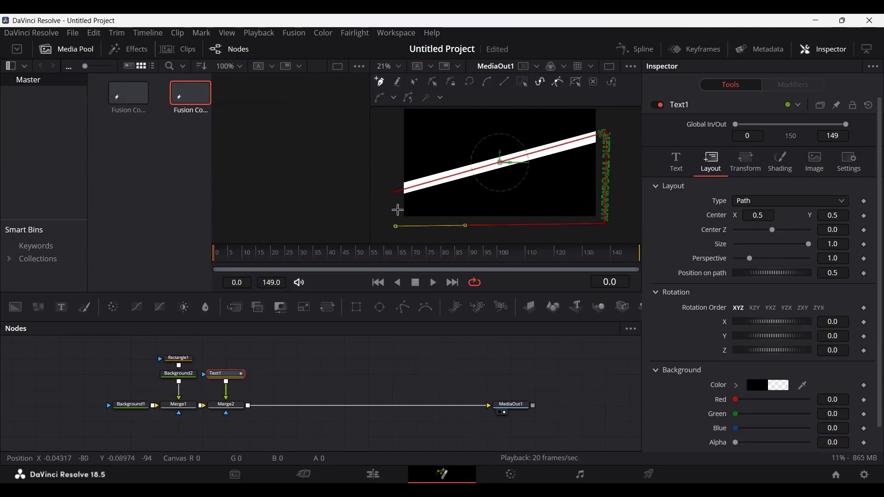
left_click(395, 192)
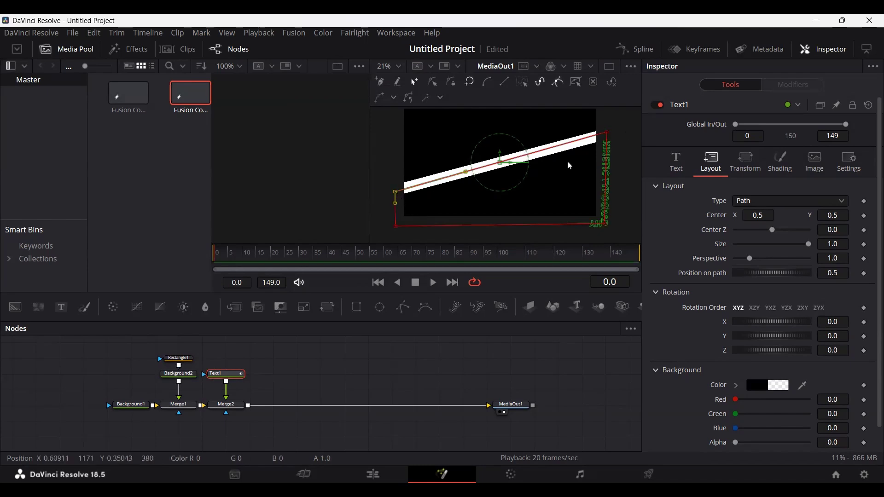
left_click_drag(778, 276, 751, 276)
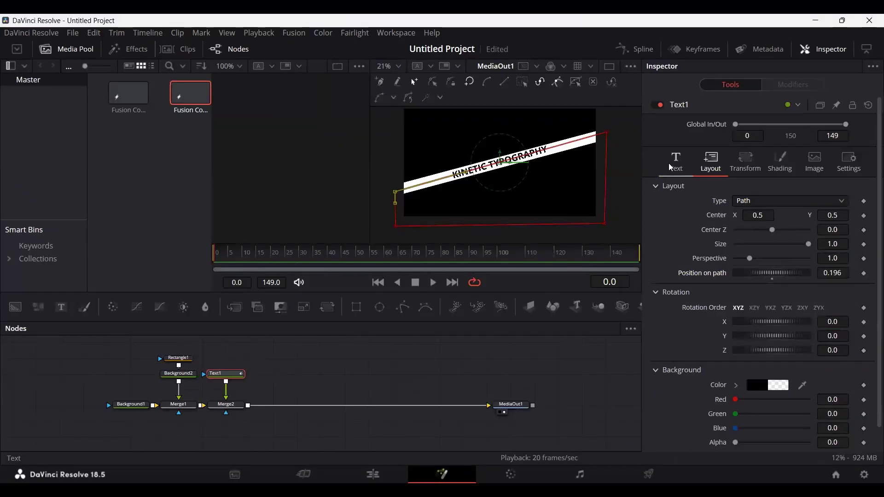
Step: Set the tracking of the KINETIC TYPOGRAPHY text to 1.3 so the letters spread along the bar
left_click(677, 165)
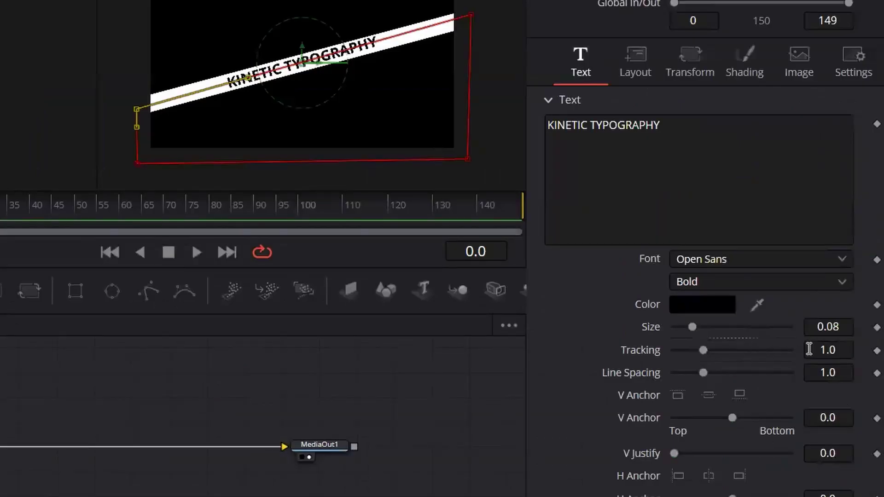
left_click(842, 346)
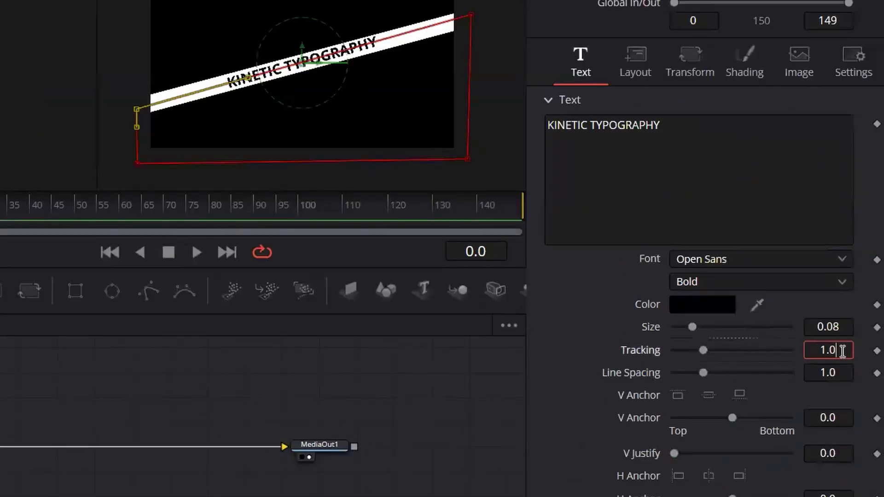
key("BackSpace")
key("BackSpace")
type(".5")
key("Tab")
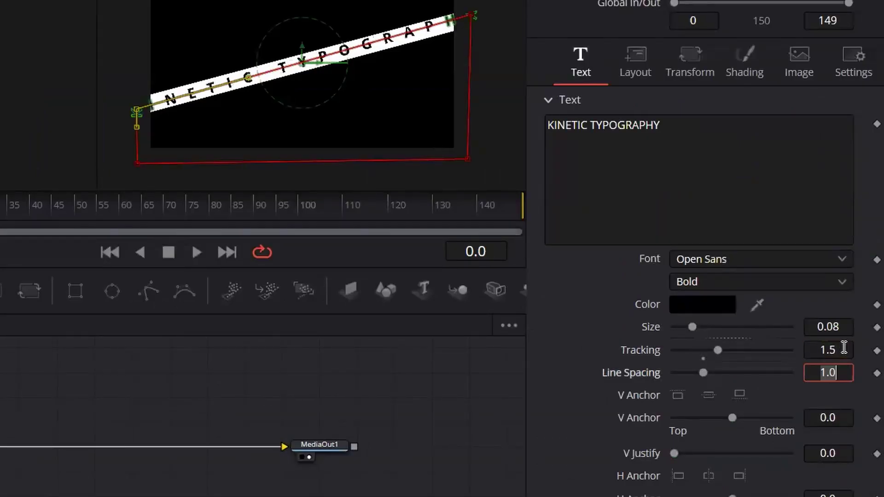
left_click(843, 349)
key("BackSpace")
type("3")
key("Tab")
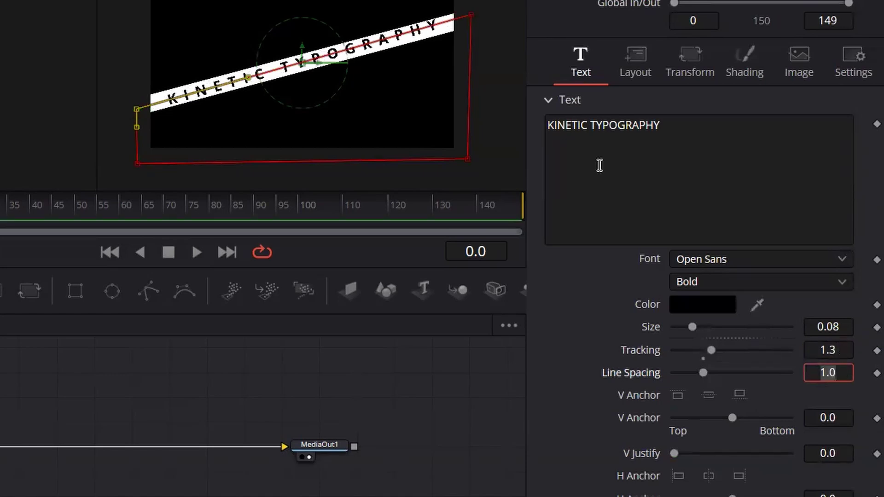
Step: Set the font style of the KINETIC TYPOGRAPHY text to Extrabold
left_click(695, 283)
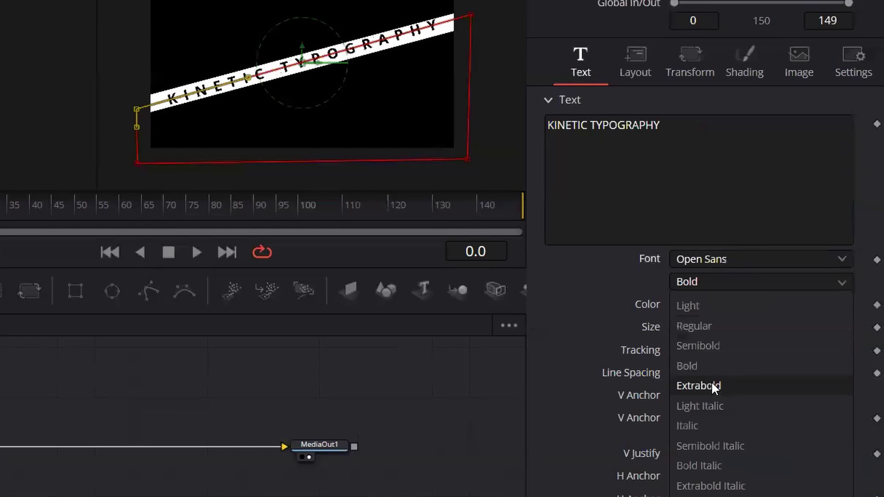
left_click(711, 385)
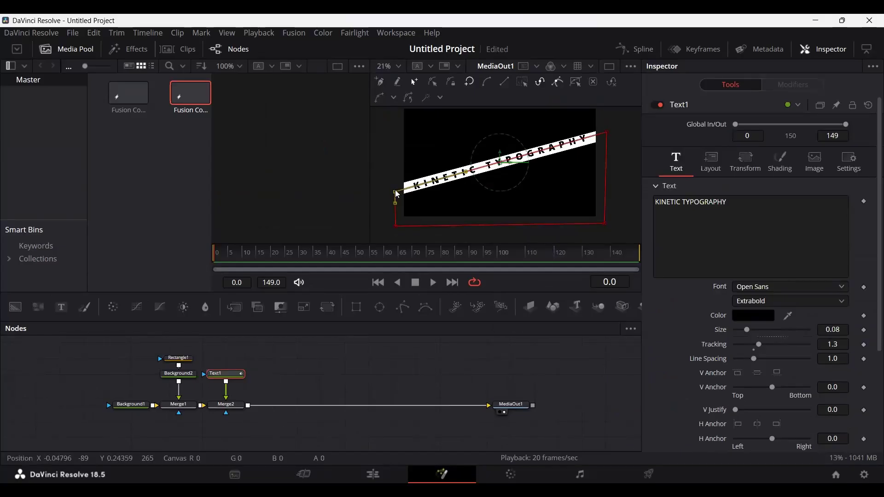
left_click_drag(398, 194, 397, 193)
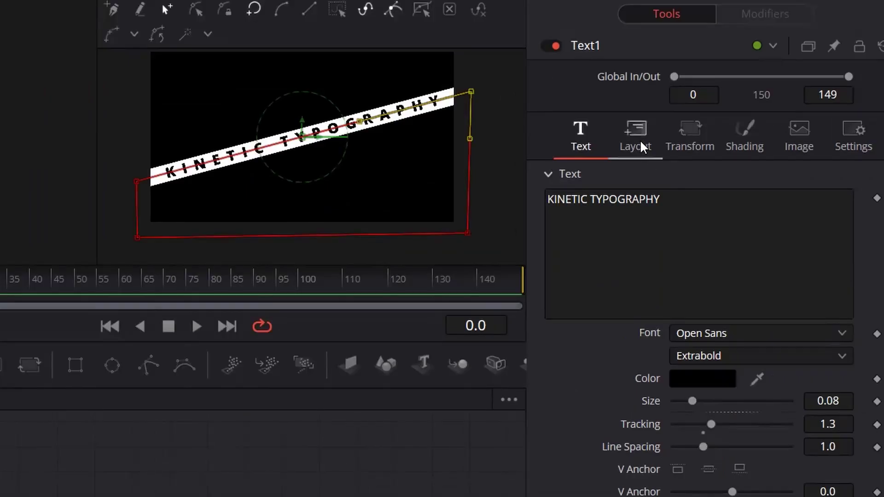
Step: Add an Anim Curves modifier to the Position on path parameter in the Text1 layout
left_click(715, 167)
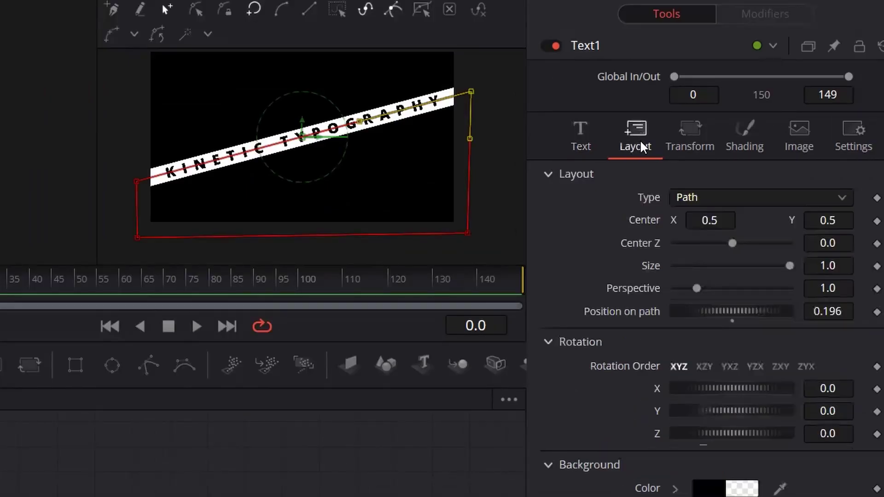
right_click(623, 312)
mouse_move(681, 387)
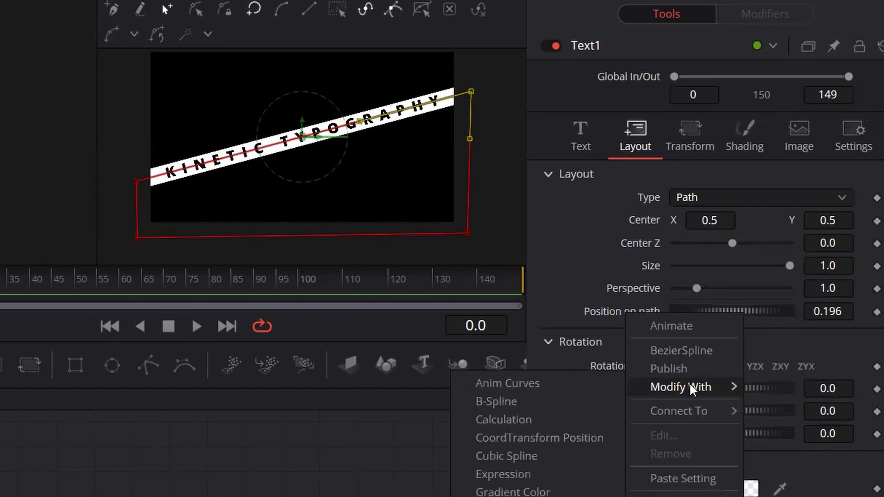
left_click(521, 383)
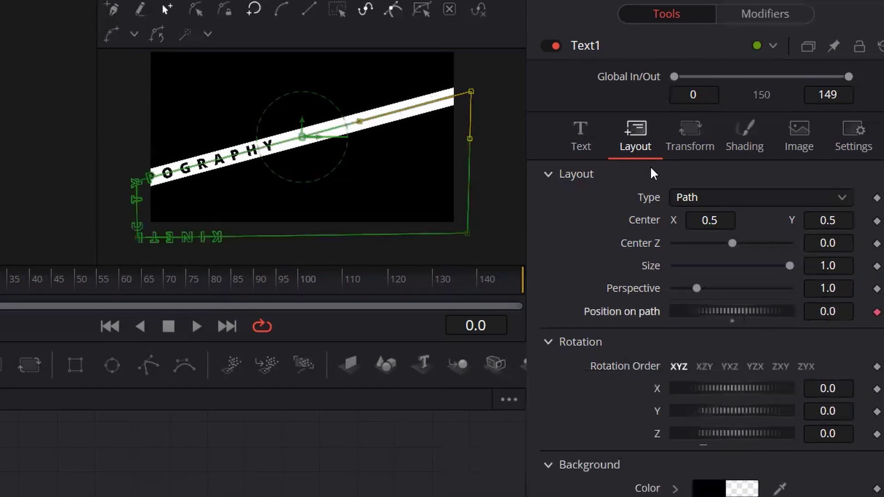
Step: Set the Anim Curves modifier's curve to Easing, with Sine for In and Elastic for Out
left_click(759, 18)
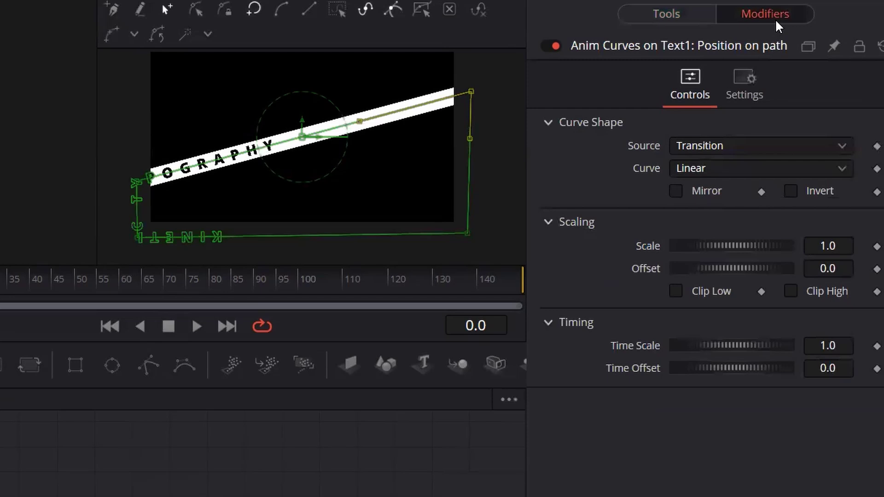
left_click(717, 146)
left_click(721, 145)
left_click(713, 167)
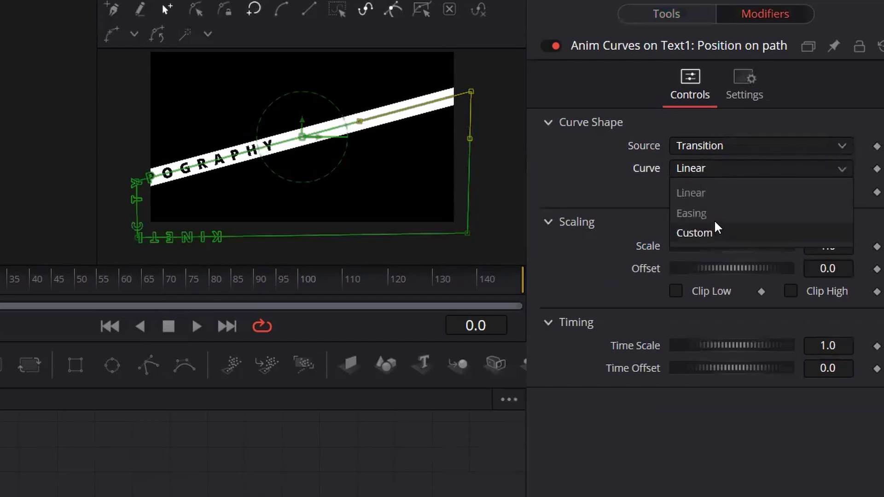
left_click(714, 215)
left_click(709, 191)
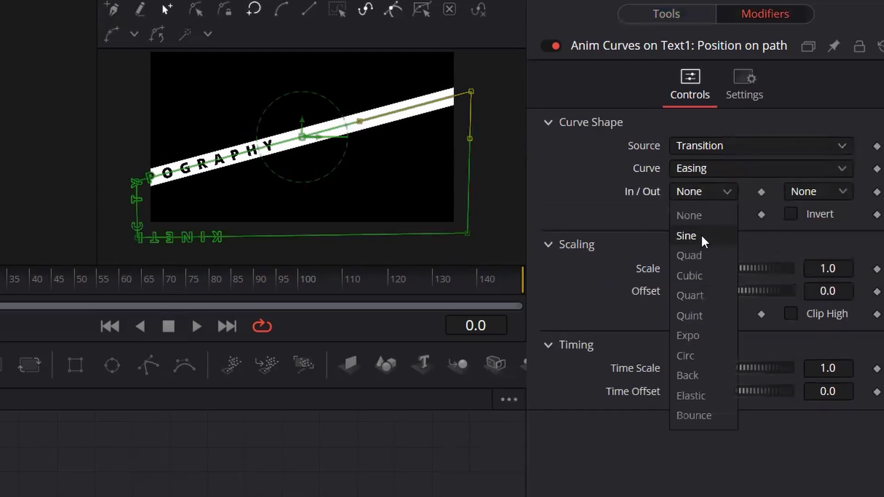
left_click(701, 234)
left_click(817, 194)
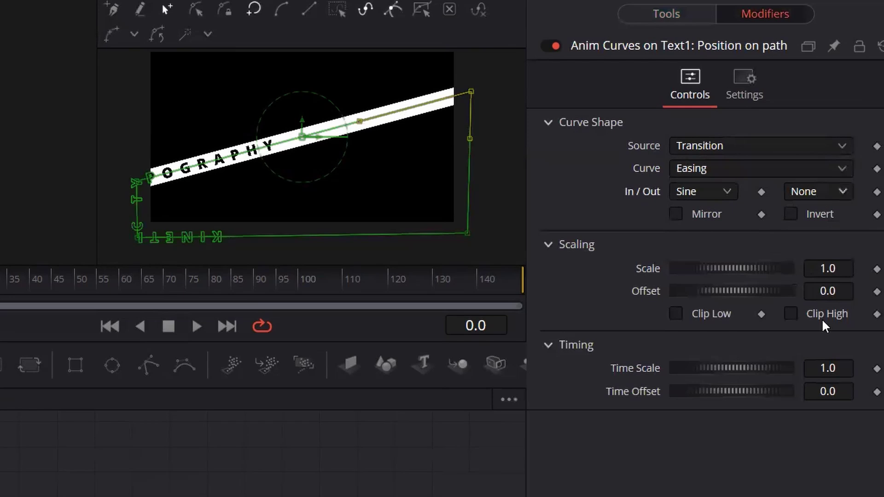
left_click(816, 375)
left_click(812, 189)
left_click(819, 394)
left_click(819, 193)
left_click(768, 221)
Step: Set the Anim Curves modifier's Offset to 0.204 so the text starts on the white bar
mouse_move(745, 289)
left_mouse_down()
mouse_move(758, 289)
mouse_move(739, 289)
left_mouse_up()
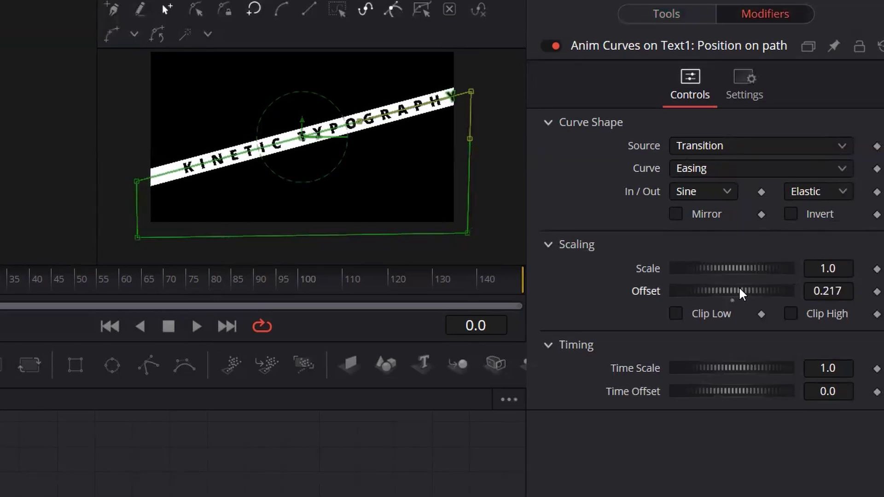
left_click_drag(831, 291, 821, 291)
key("BackSpace")
type("4")
key("Return")
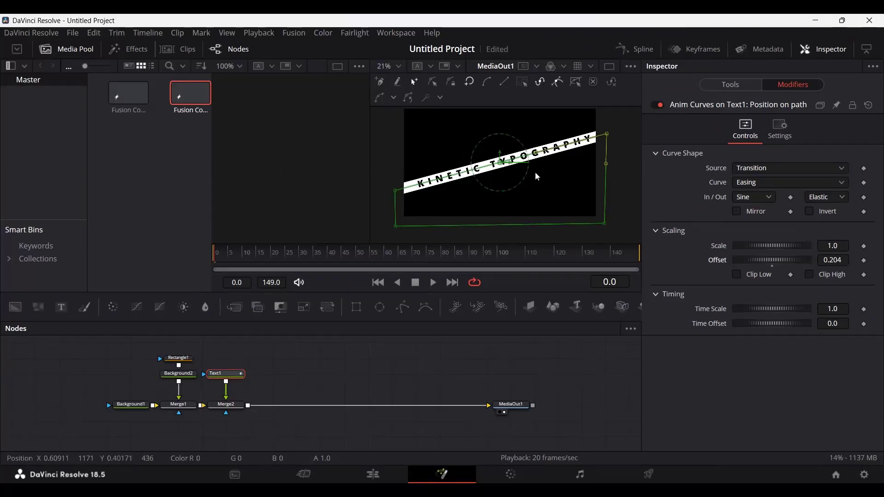
Step: Play back the text's path animation, stop it and return to frame 0
left_click(393, 350)
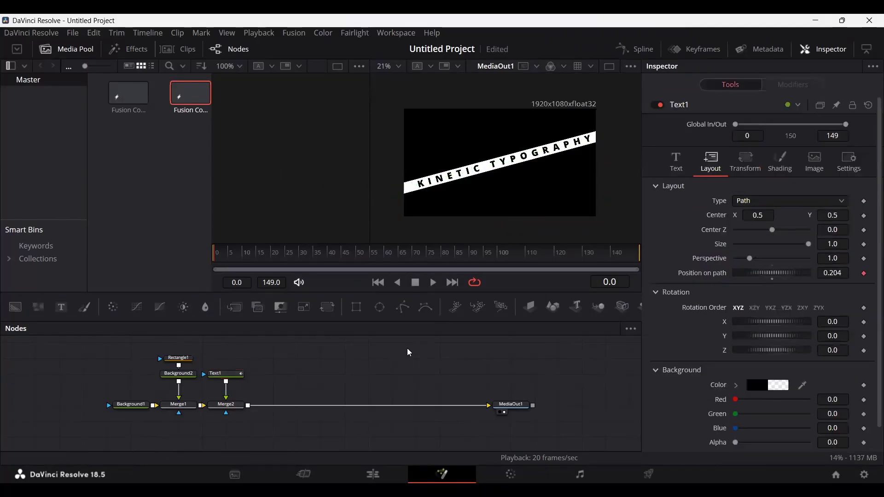
key("space")
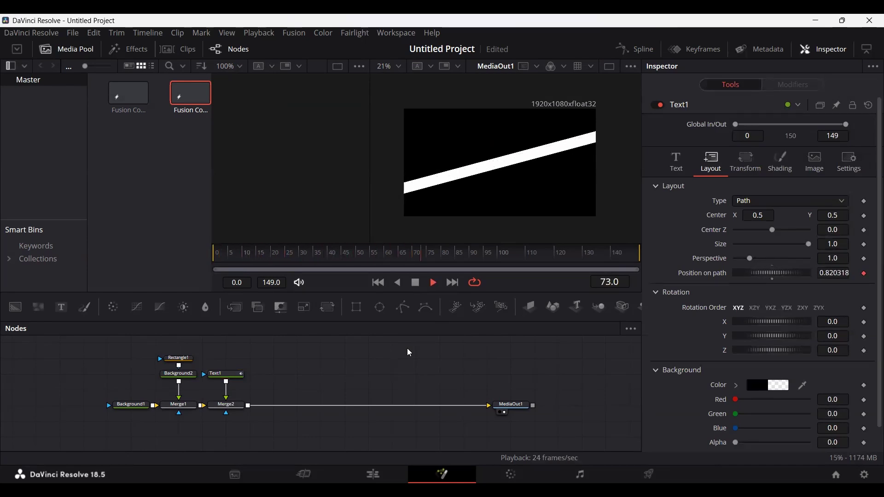
key("space")
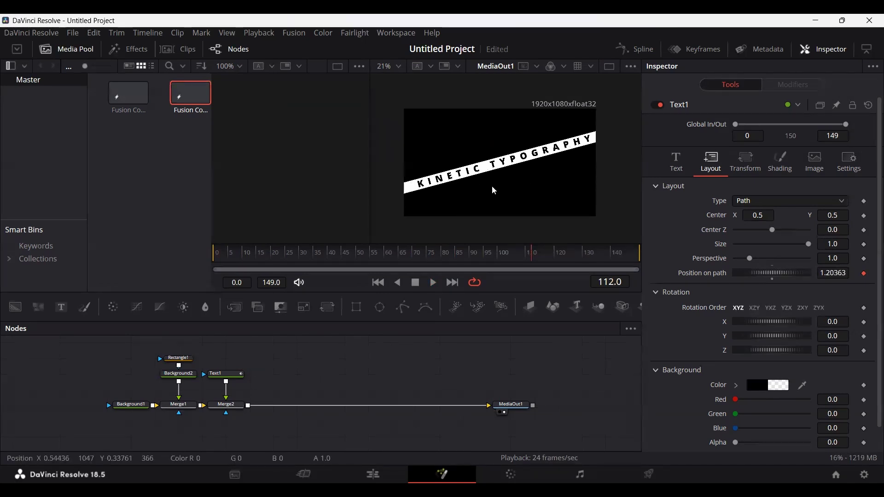
left_click_drag(325, 255, 205, 265)
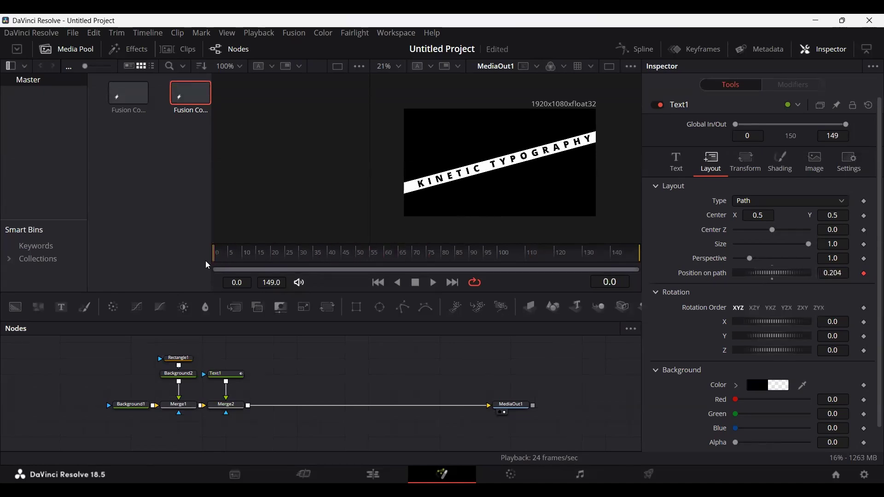
Step: Repeat KINETIC TYPOGRAPHY in the Text1 node so the phrase occurs three times, separated by spaces
left_click(228, 376)
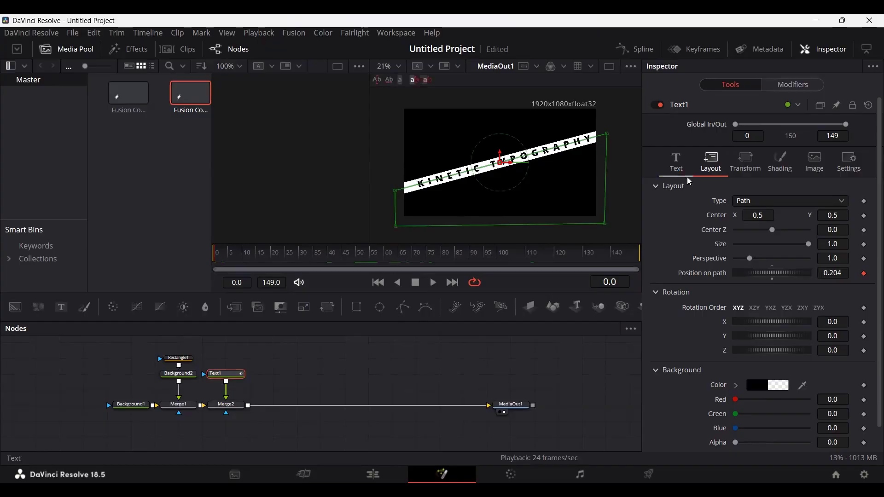
left_click(677, 164)
left_click(694, 220)
left_click_drag(693, 198, 540, 245)
key("ctrl+c")
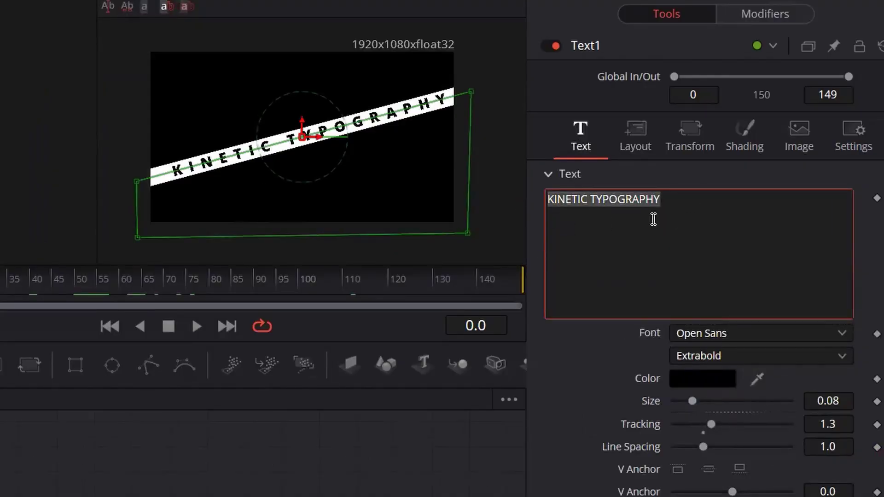
left_click(733, 199)
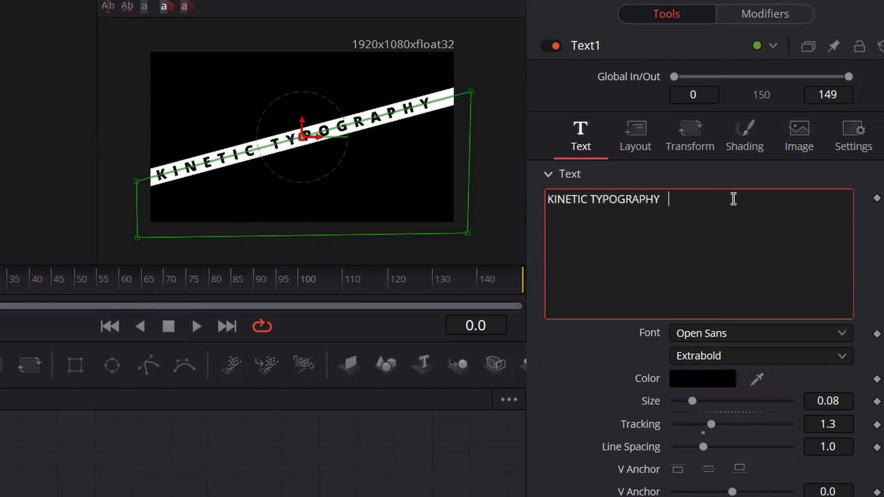
key("ctrl+v")
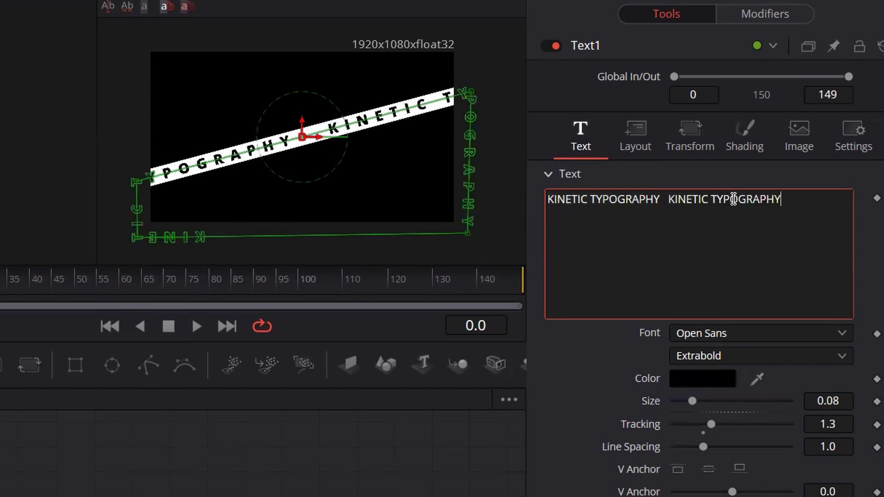
key("ctrl+v")
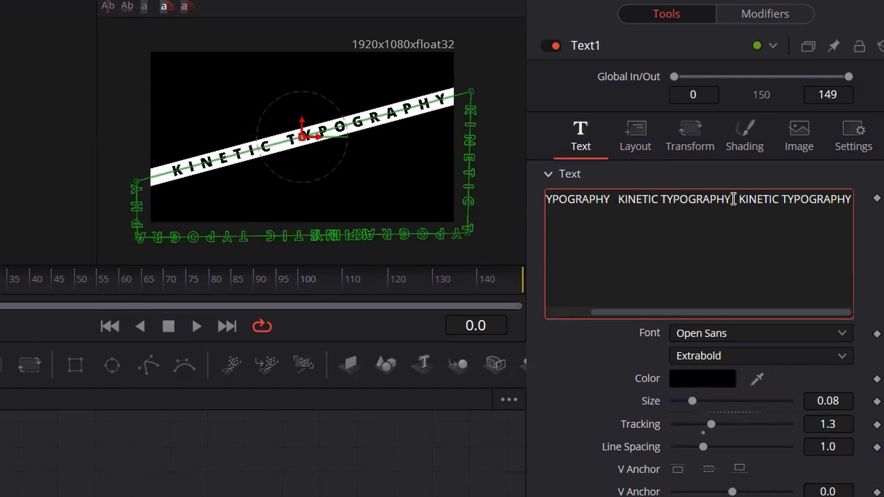
key("ctrl+z")
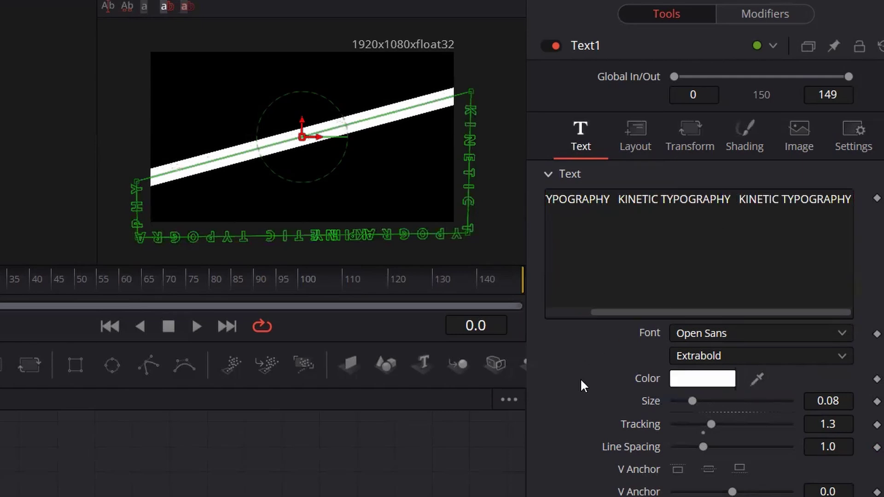
Step: Preview the repeated text, stop at frame 67 and add trailing spaces after the last KINETIC TYPOGRAPHY
left_click(64, 481)
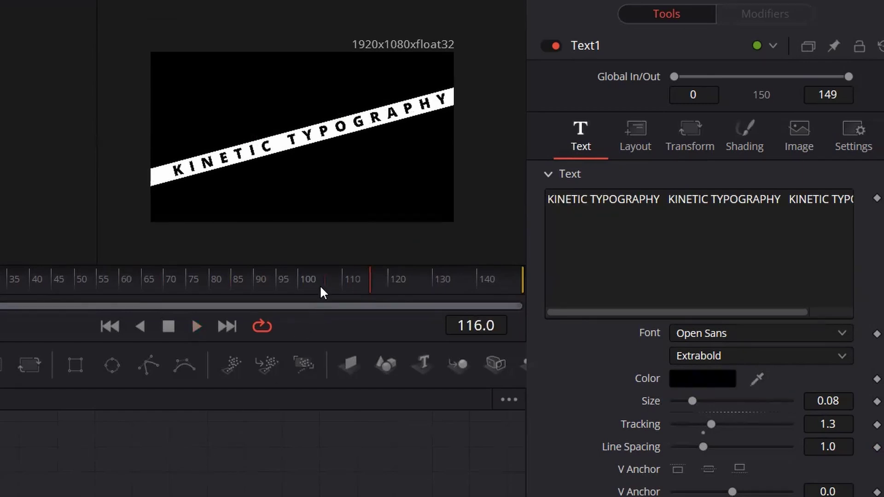
left_click_drag(321, 288, 153, 300)
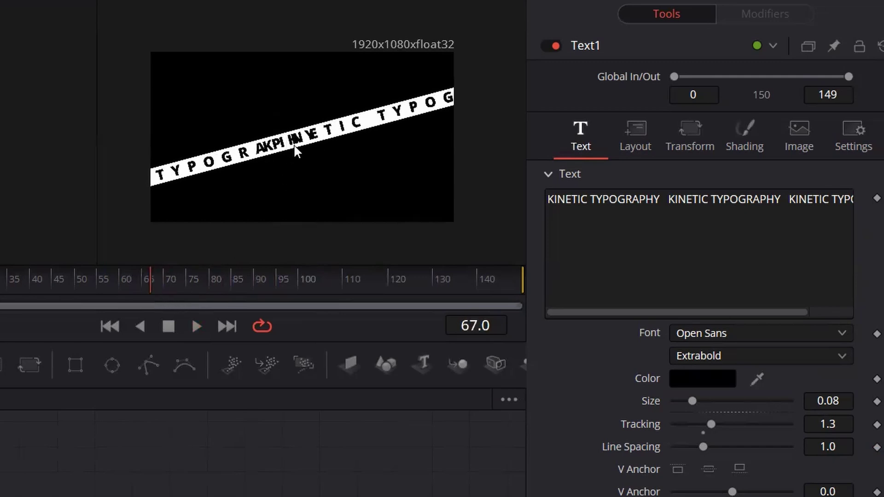
left_click_drag(673, 316, 753, 316)
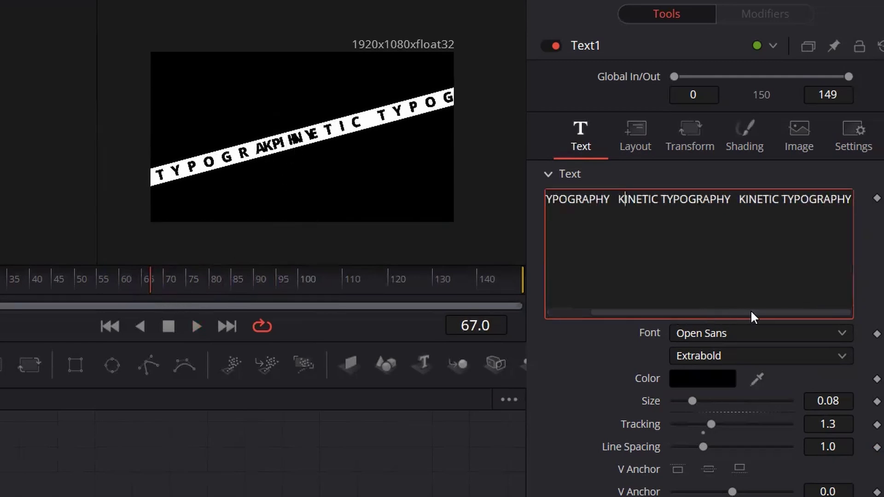
left_click(846, 200)
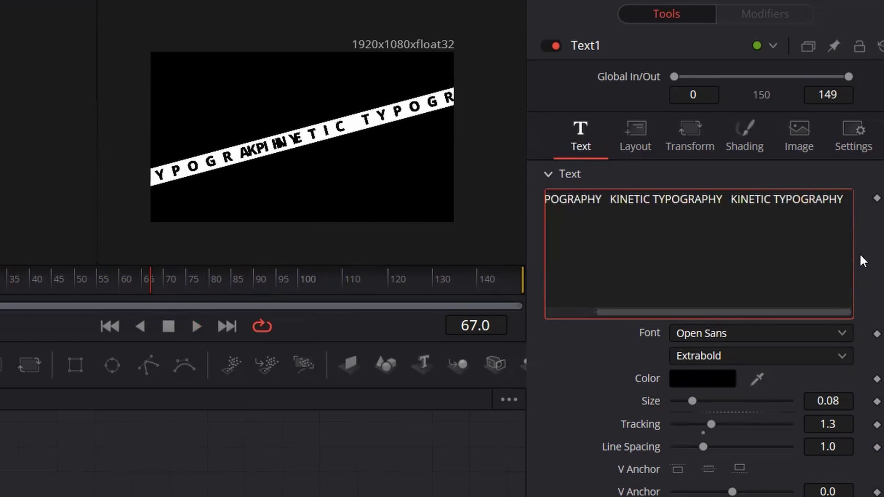
left_click(604, 349)
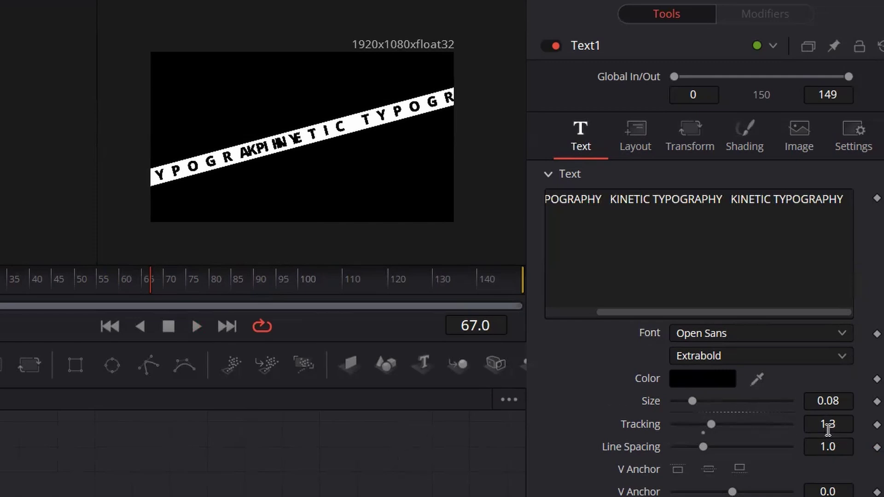
Step: Reduce the Text1 tracking to 1.252 so the end of the text no longer overlaps its beginning
left_click_drag(825, 423, 807, 423)
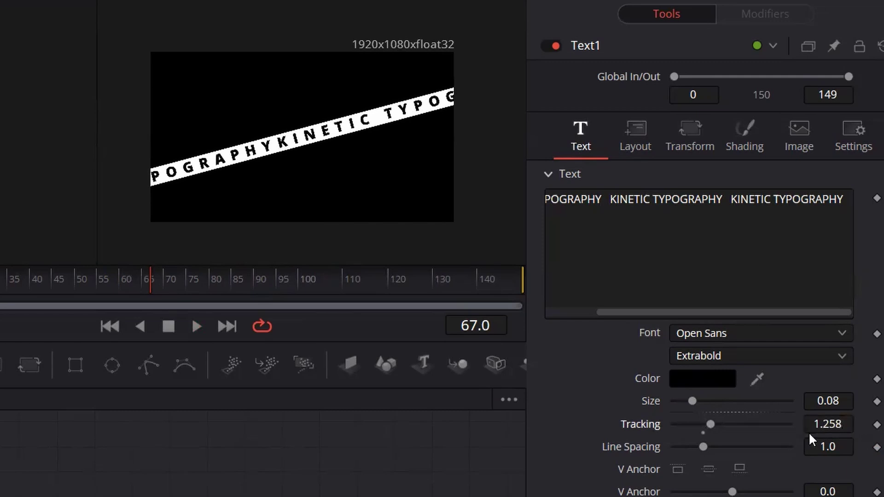
key("ctrl+z")
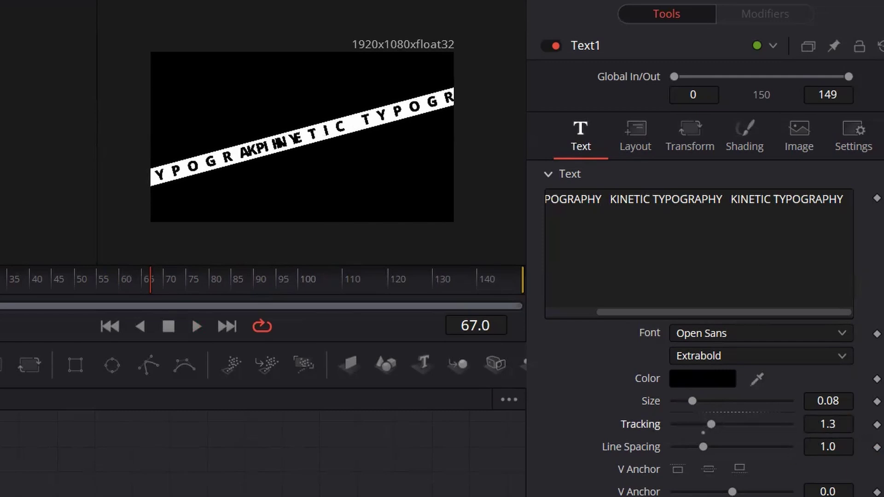
left_click(359, 236)
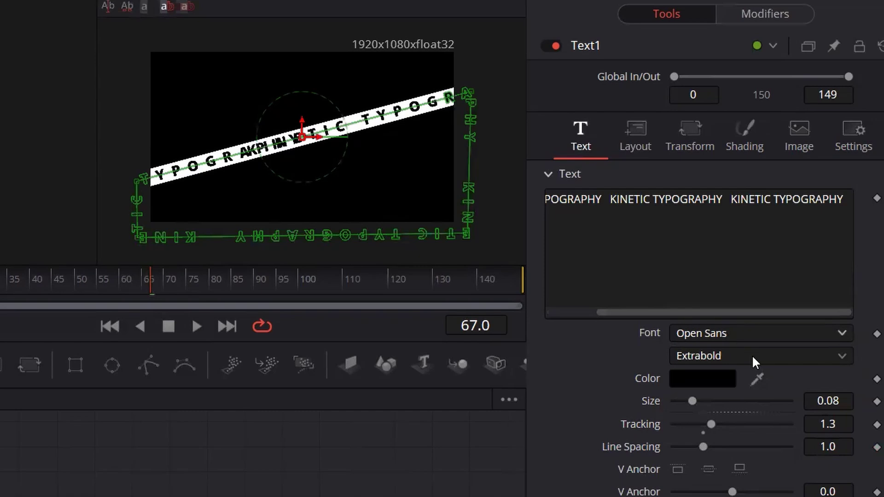
left_click_drag(833, 422, 810, 422)
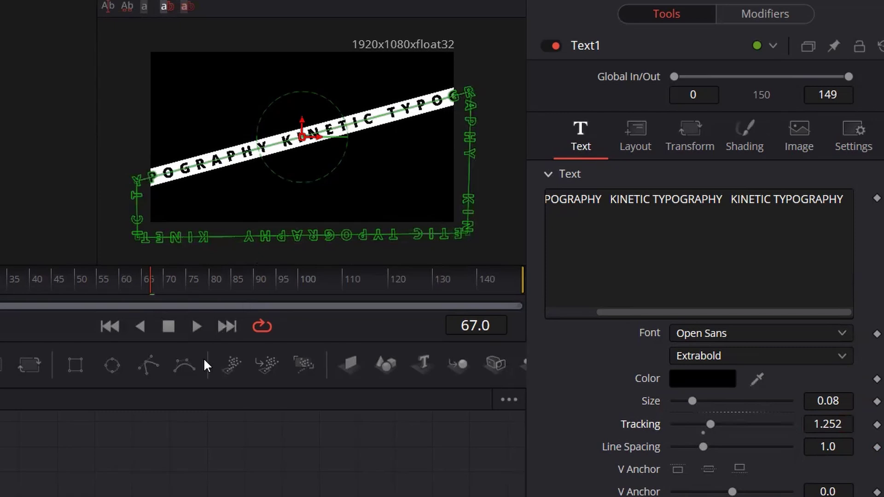
Step: Play the looping text animation from frame 0 to check its spacing, and return to the start
left_click(214, 252)
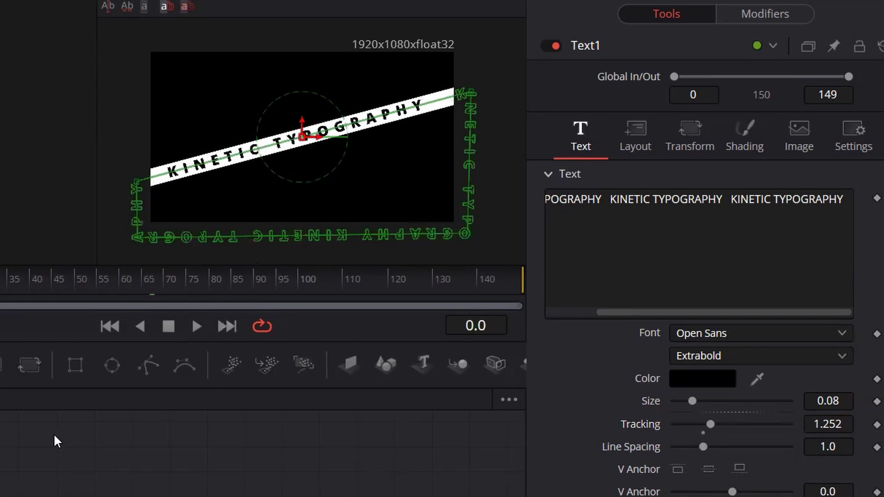
left_click(54, 436)
key("space")
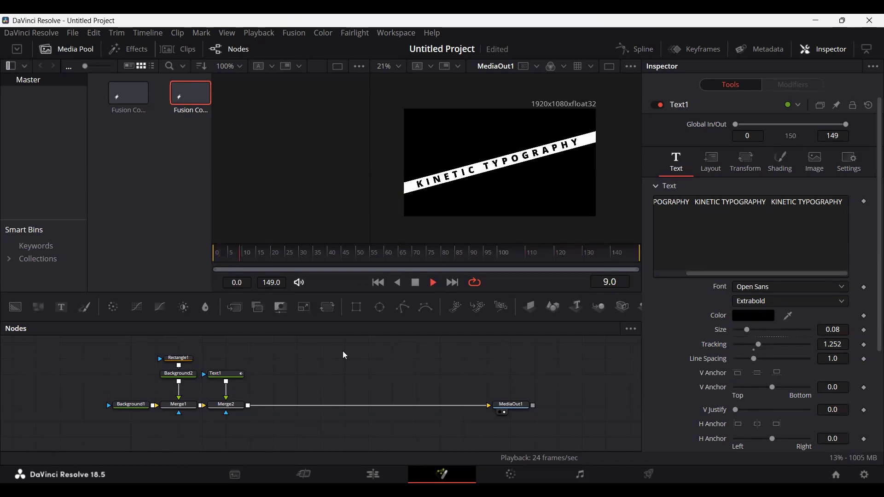
key("space")
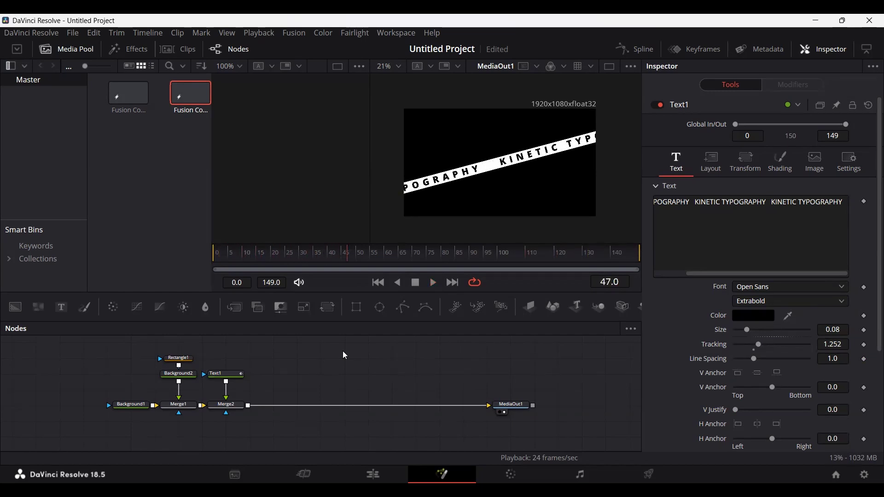
left_click_drag(219, 254, 186, 257)
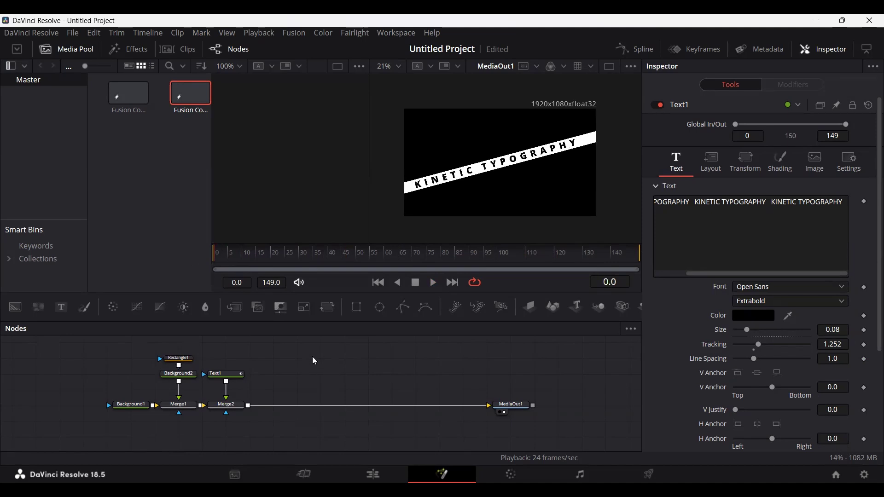
Step: Duplicate the Background2, Rectangle1 and Text1 nodes and merge the copied background after Merge2
left_click_drag(140, 351, 280, 390)
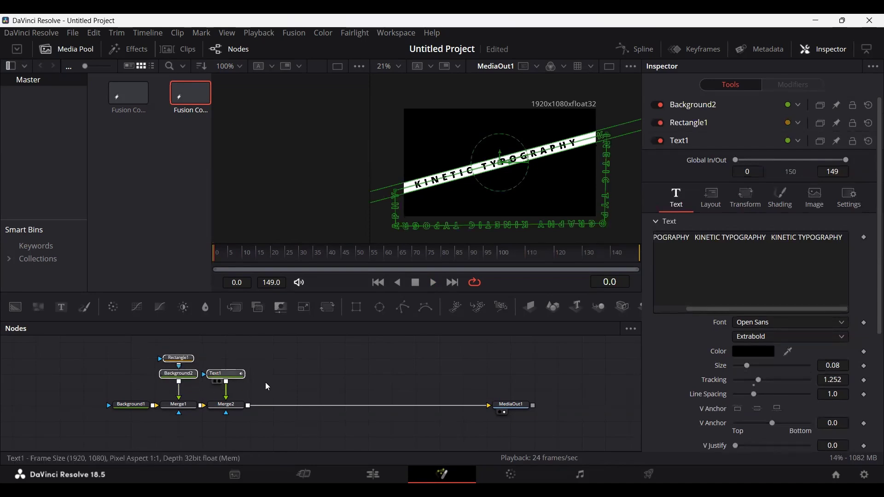
left_click(328, 378)
key("ctrl+v")
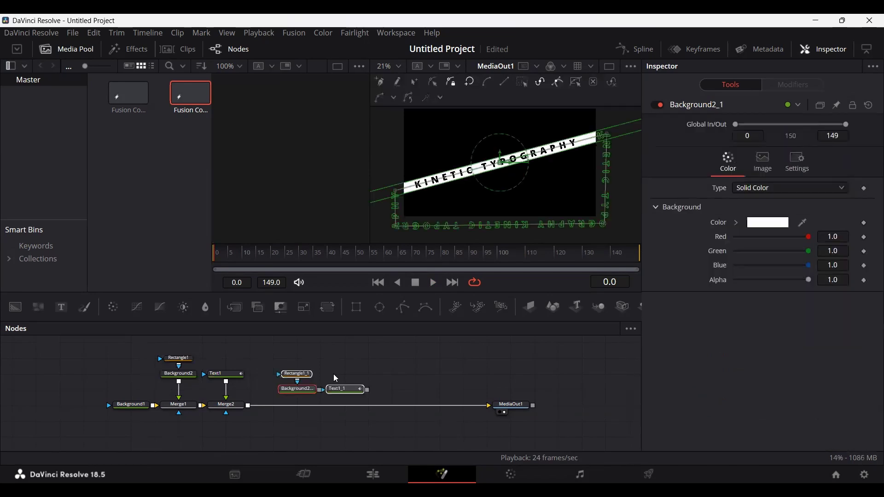
left_click_drag(290, 391, 249, 403)
left_click(321, 374)
left_click(366, 374)
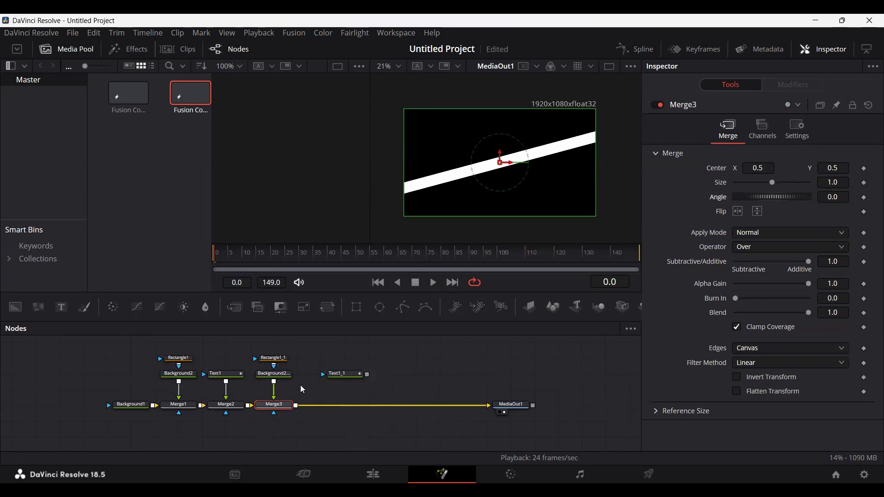
Step: Set the angle of the copied rectangle mask Rectangle1_1 to -25
left_click(274, 374)
left_click(277, 362)
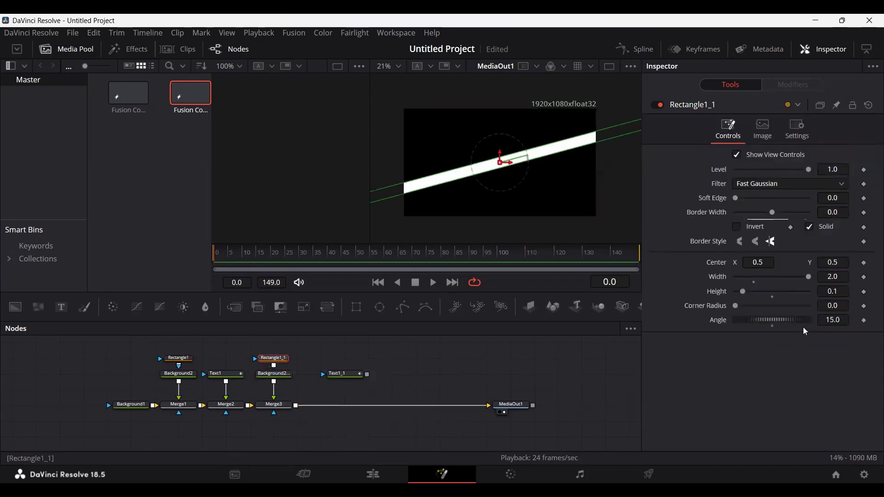
type("25")
key("Tab")
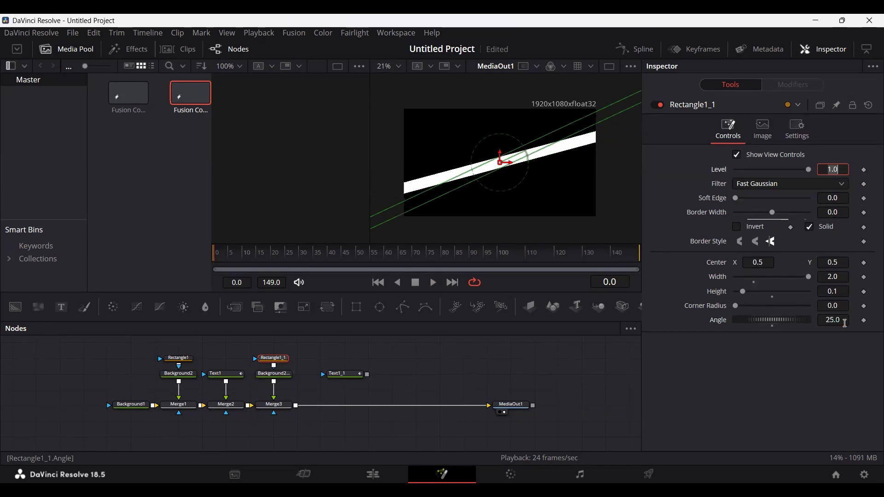
left_click(841, 321)
type("-")
key("Tab")
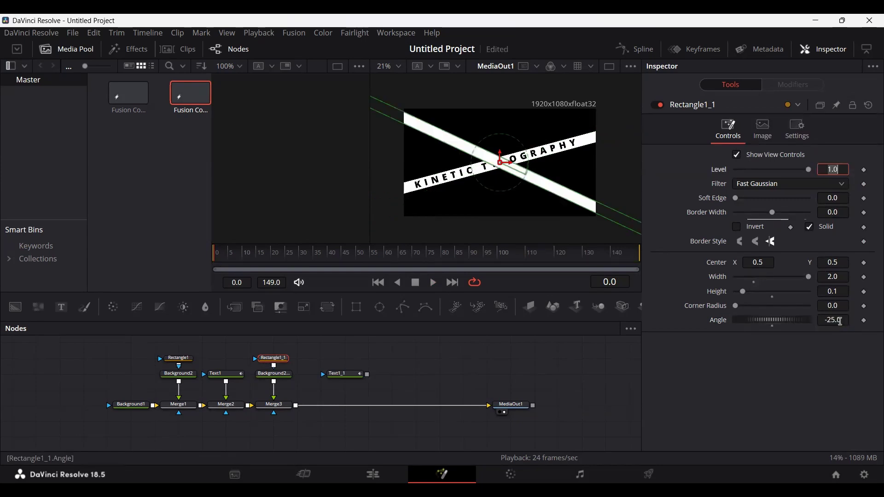
Step: Merge the copied text Text1_1 after Merge3 and rotate its layout about Z to about -39 to follow the second bar
left_click_drag(341, 377, 296, 406)
left_click(324, 376)
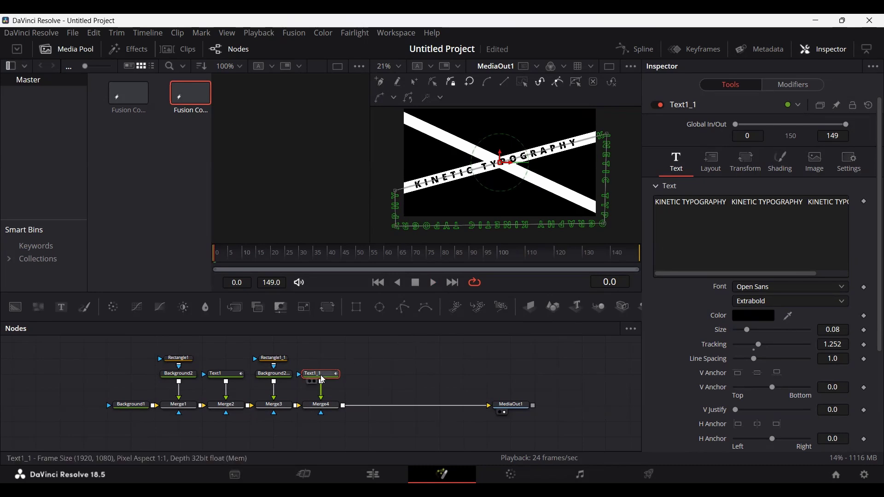
left_click(719, 169)
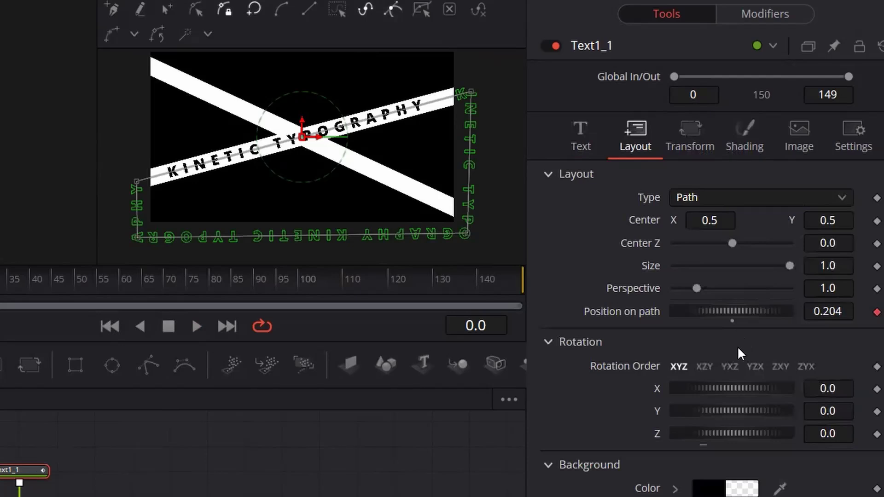
mouse_move(734, 435)
left_mouse_down()
mouse_move(717, 435)
mouse_move(721, 442)
left_mouse_up()
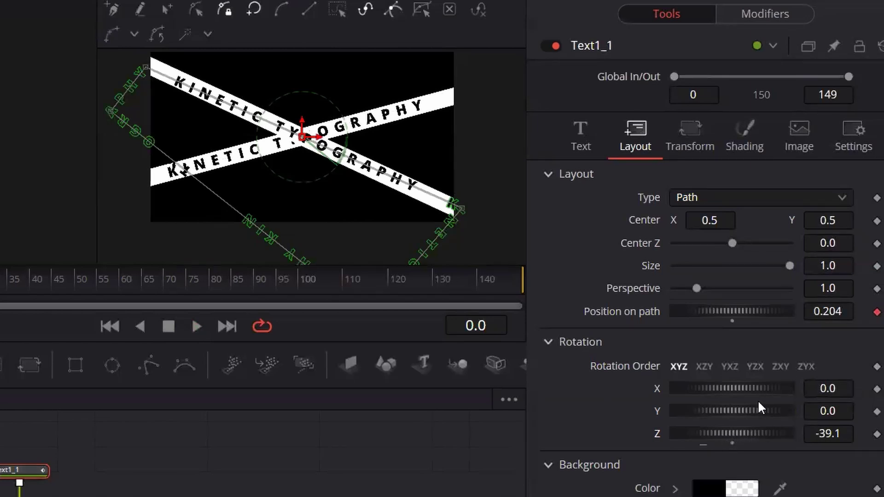
Step: Try a Z rotation of -35 for the Text1_1 layout
left_click(828, 426)
type("35")
key("Return")
left_click(835, 425)
key("BackSpace")
type("-35")
key("Return")
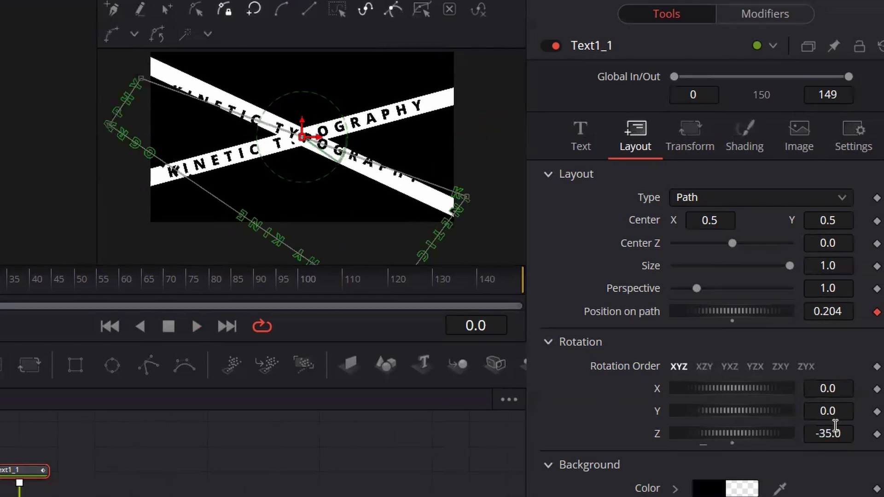
Step: Set the Z rotation of the Text1_1 layout to -40
left_click(841, 427)
key("BackSpace")
type("-40")
key("Return")
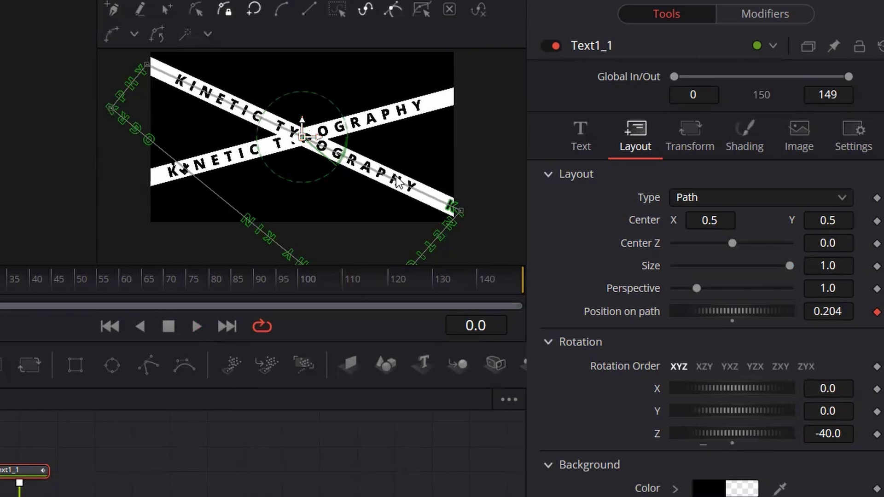
Step: Play the animation, stop at frame 63 and go to frame 55 to examine stray letters overlapping the first bar
left_click(135, 477)
key("space")
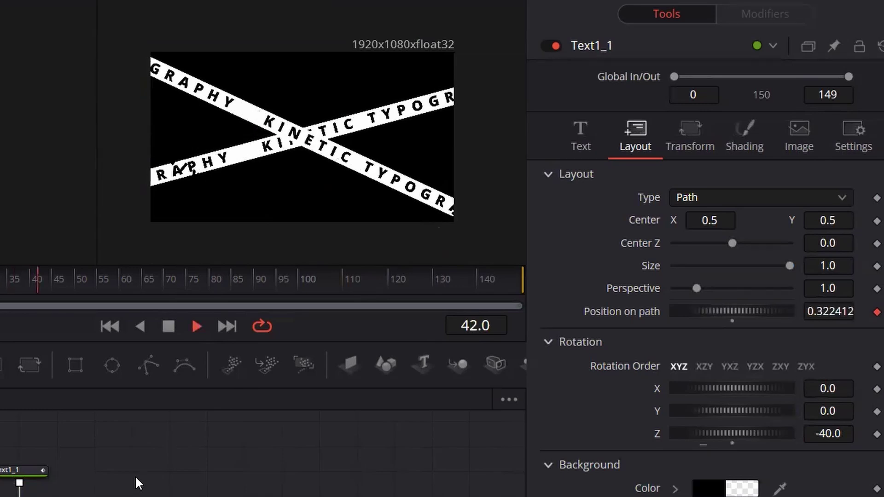
key("space")
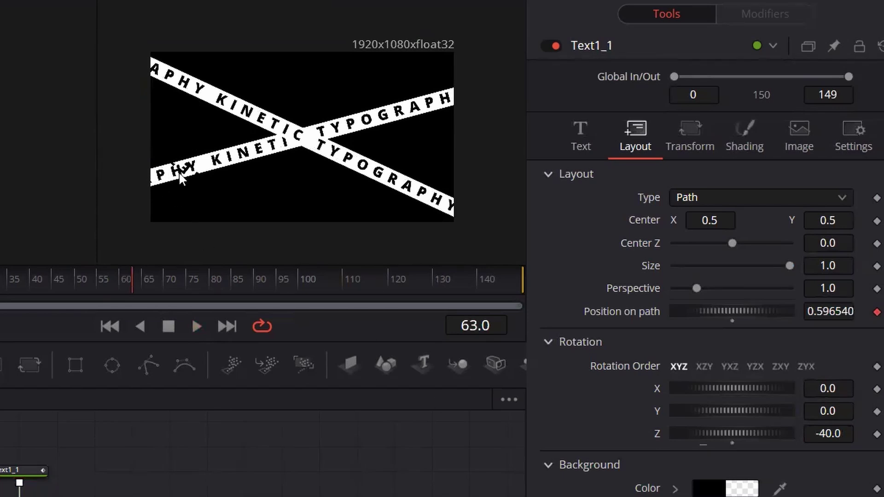
left_click_drag(139, 276, 99, 318)
Step: Try moving the Text1_1 path's outer corner away from the first bar at frame 55
left_click(24, 471)
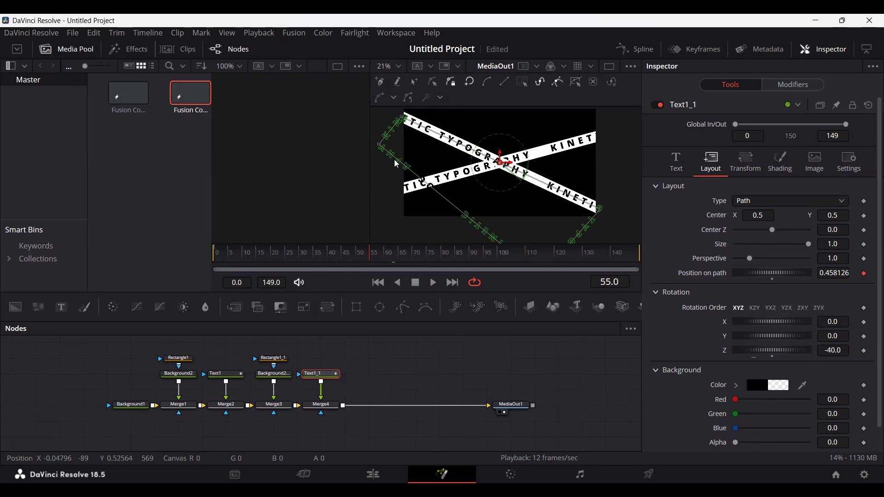
left_click(488, 230)
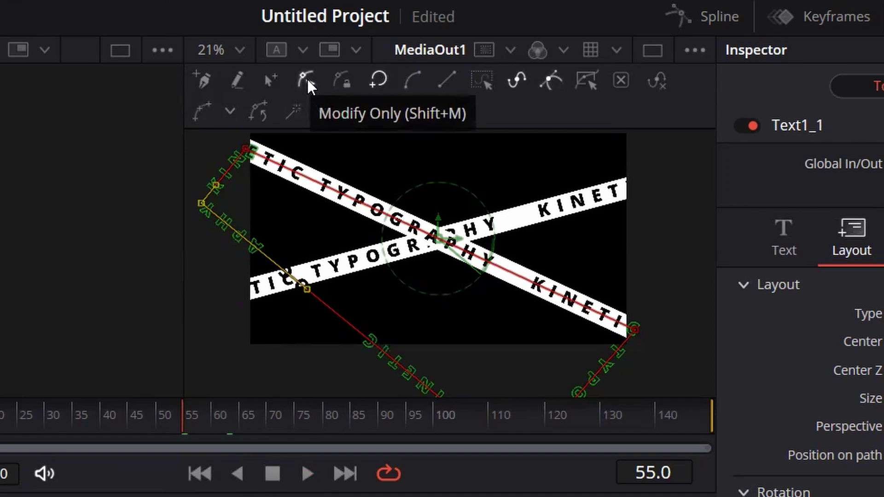
left_click_drag(201, 203, 142, 311)
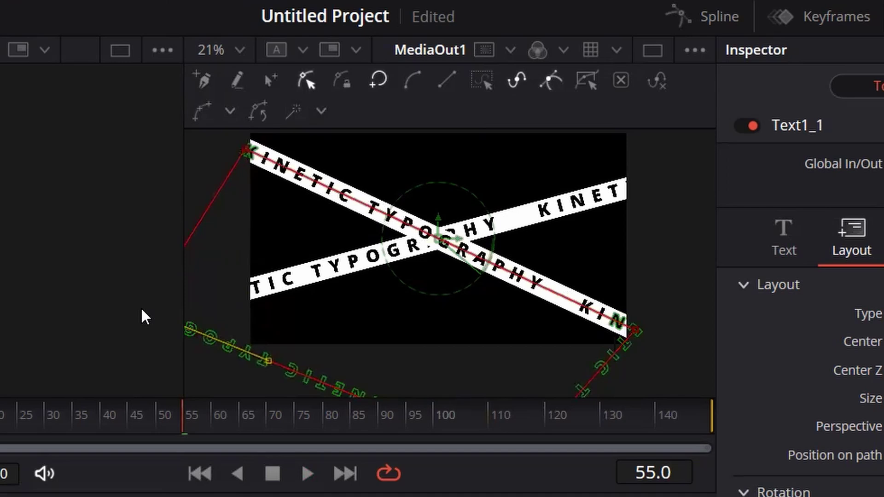
Step: Play the animation through the loop and inspect the Text1_1 path at frames 16 and 55
left_click(369, 381)
key("space")
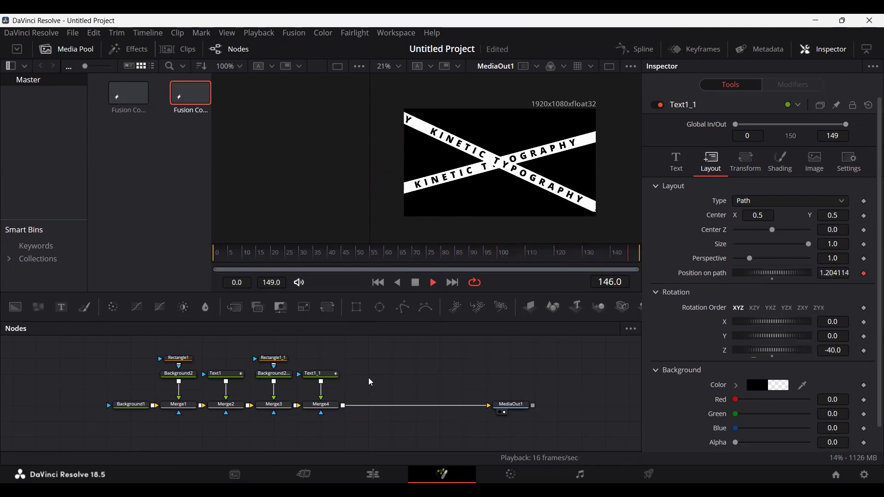
key("space")
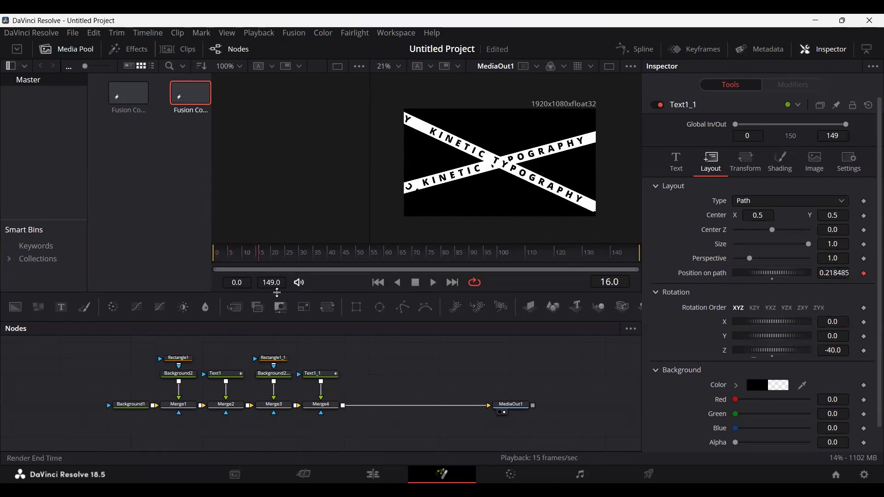
left_click(315, 379)
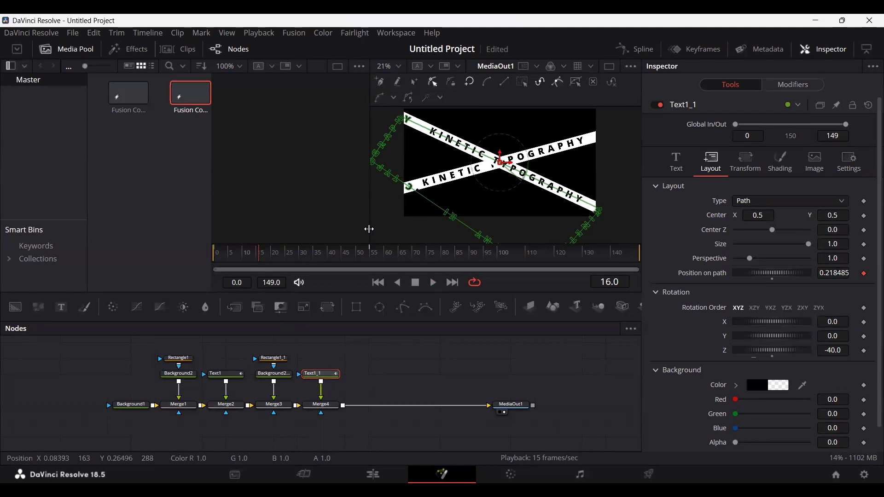
left_click(373, 261)
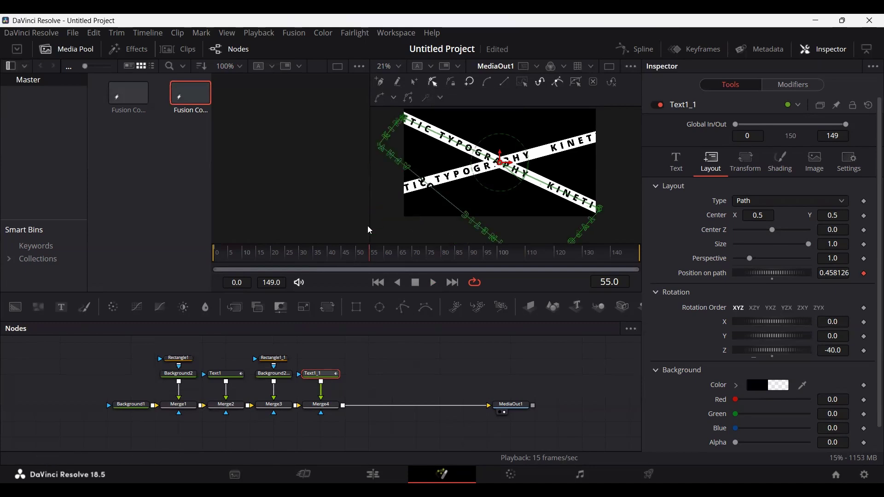
Step: At frame 0, move the Text1_1 path's outer corner clear of the first bar and check the text across the timeline
left_click_drag(259, 252, 191, 252)
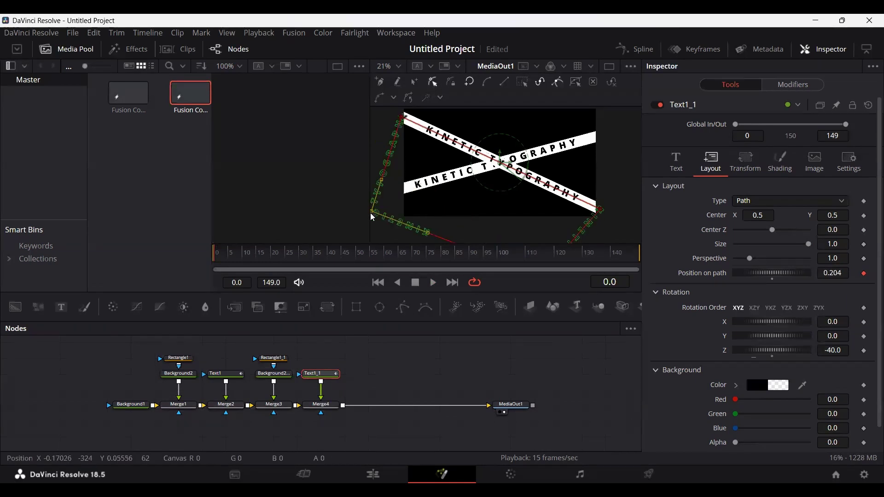
left_click(402, 256)
left_click_drag(403, 256, 139, 258)
left_click(394, 376)
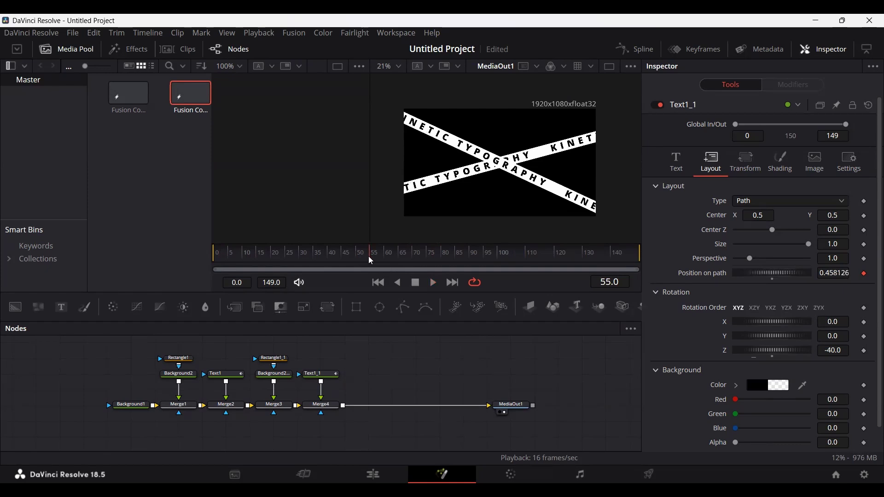
left_click(217, 253)
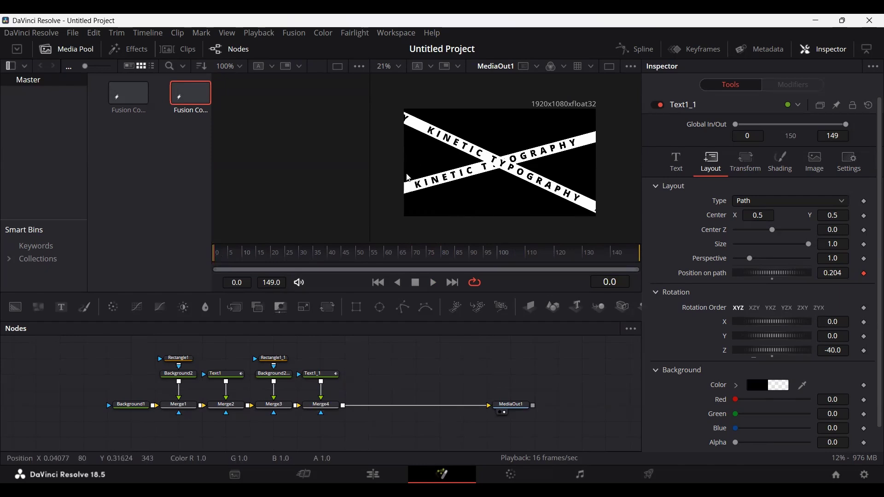
left_click(322, 381)
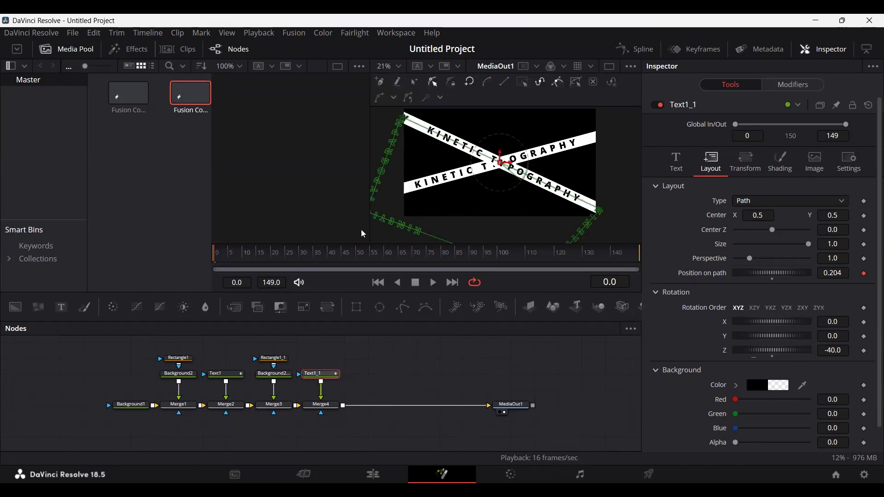
left_click(391, 318)
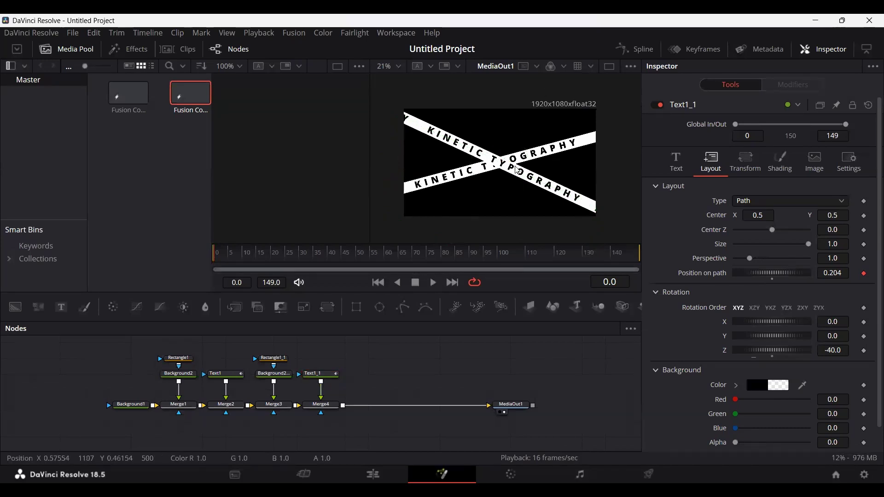
Step: Duplicate the second bar's background, rectangle and text nodes and merge the copied background after Merge4
left_click_drag(389, 373, 312, 380)
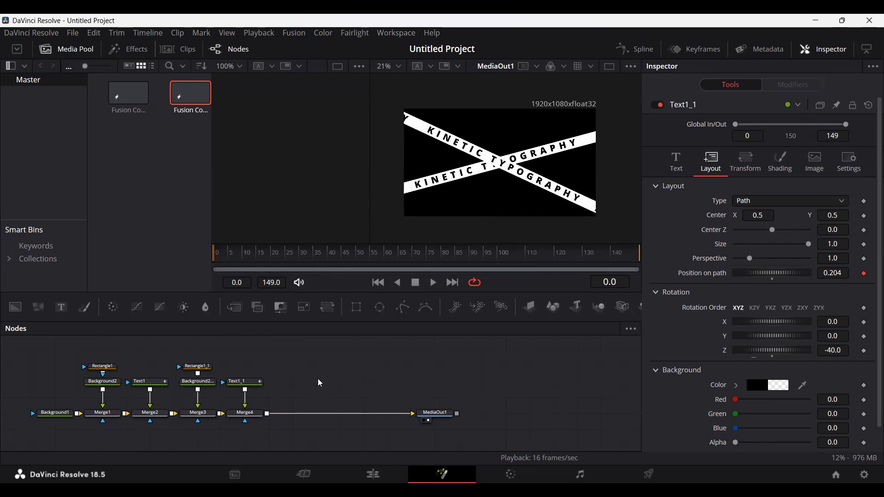
left_click_drag(277, 357, 176, 392)
key("ctrl+c")
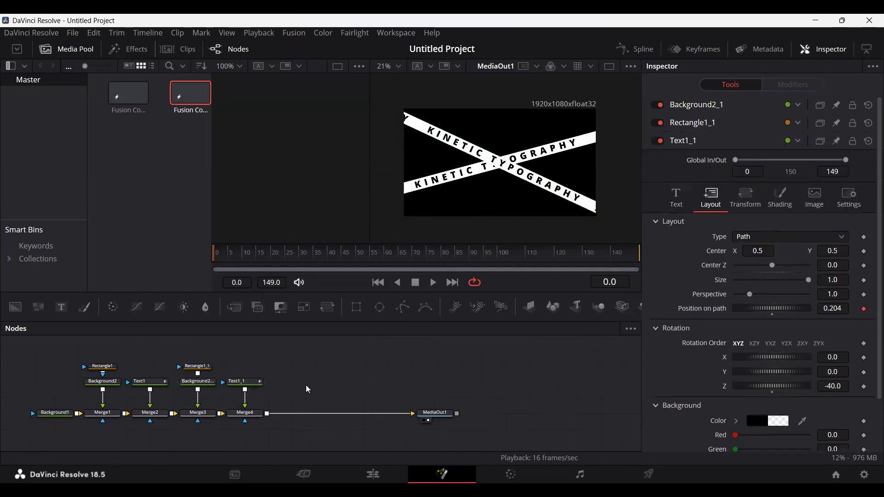
key("ctrl+v")
left_click_drag(292, 390, 267, 413)
Step: Set the third bar's rectangle angle to 10 and move it down to about Y 0.18
left_click(292, 367)
type("10")
left_click_drag(500, 162, 500, 196)
Step: Merge the copied text Text1_1_1 after Merge5 and show its layout settings
left_click(351, 383)
left_click_drag(362, 383, 314, 413)
left_click(711, 162)
Step: Move the Text1_1_1 layout down to about Y 0.18 and set its Z rotation to -5
left_click_drag(758, 350, 780, 350)
double_click(833, 351)
type("10")
key("Tab")
left_click_drag(500, 153, 499, 187)
key("shift+Tab")
type("0")
key("Tab")
key("shift+Tab")
type("-5")
key("Tab")
Step: Play the animation to check the text on the three bars and stop at frame 108
left_click(360, 379)
key("space")
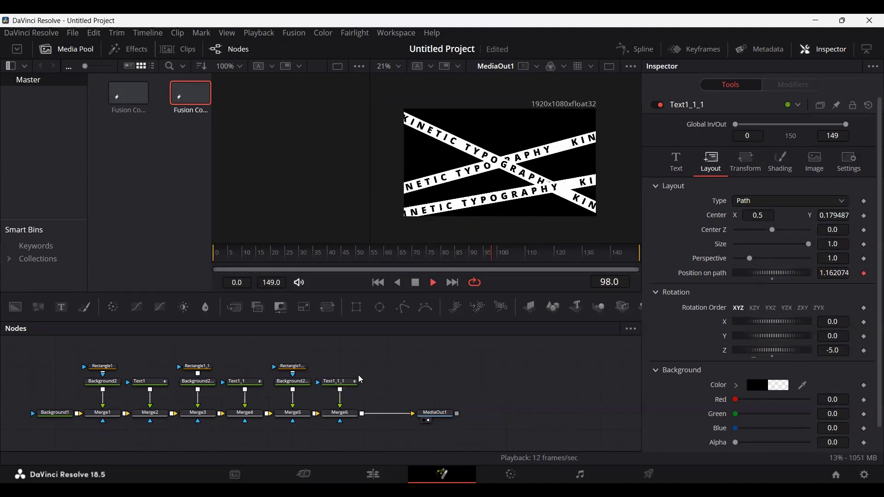
key("space")
Step: Make room before MediaOut1, duplicate the third bar's background, rectangle and text nodes, and merge the copied background after Merge6
left_click_drag(435, 413, 530, 413)
left_click_drag(372, 357, 270, 392)
key("ctrl+c")
key("ctrl+v")
left_click_drag(410, 383, 362, 414)
Step: Set the fourth bar's rectangle angle to -15 and move it up near the frame's upper edge
left_click(388, 367)
double_click(835, 320)
type("-25")
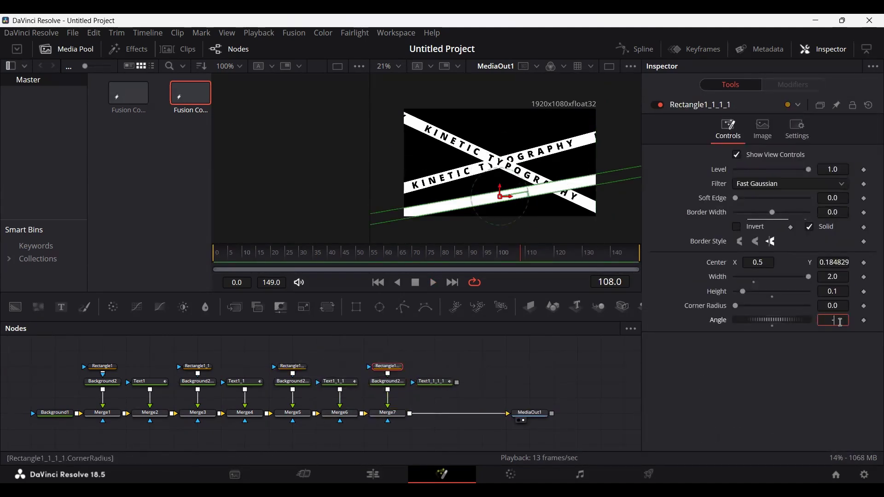
key("Tab")
key("shift+Tab")
type("-15")
left_click_drag(499, 197, 500, 125)
Step: Merge the copied text Text1_1_1_1 after Merge7 and move it onto the fourth bar at about X 0.54, Y 0.85
left_click_drag(457, 383, 410, 414)
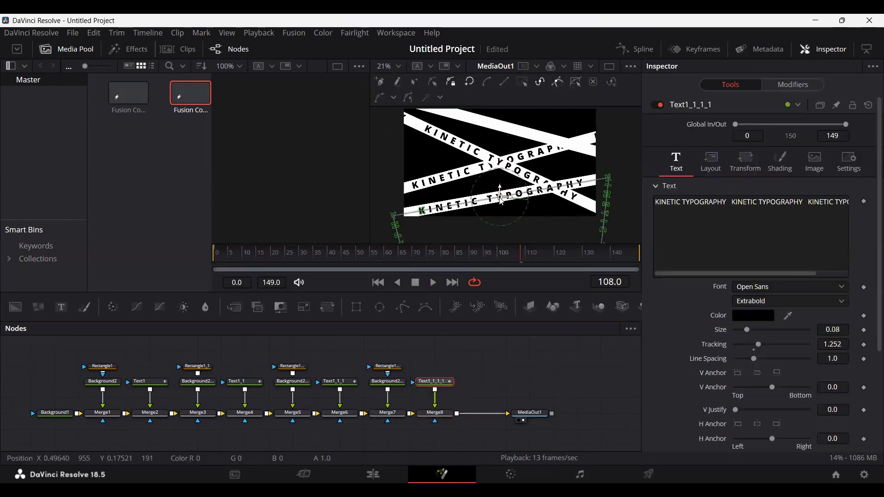
left_click_drag(499, 197, 506, 125)
left_click(711, 162)
Step: Set the Z rotation of the Text1_1_1_1 layout to -30
double_click(833, 350)
type("-30")
key("Tab")
key("shift+Tab")
type("-35")
key("BackSpace")
type("0")
key("Return")
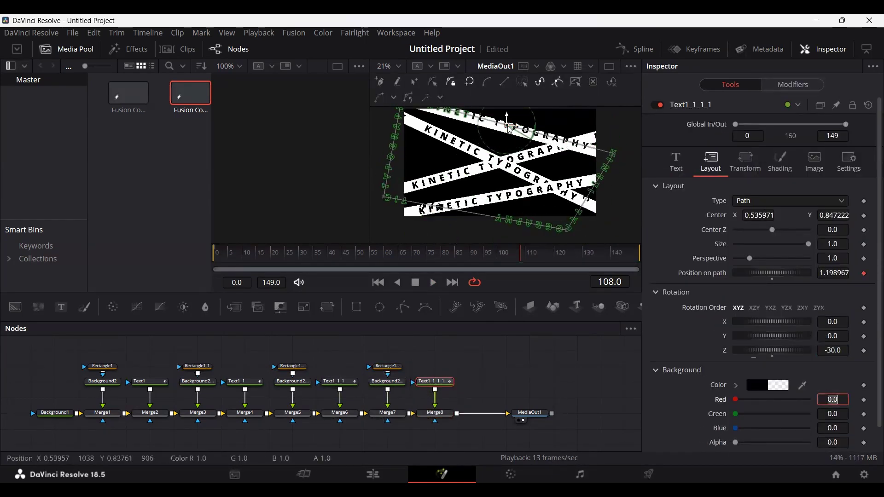
Step: At frame 0, shift Text1_1_1_1 to about X 0.57, Y 0.81 and move its path's corner outside the visible frame
left_click(216, 260)
left_click_drag(216, 260, 213, 260)
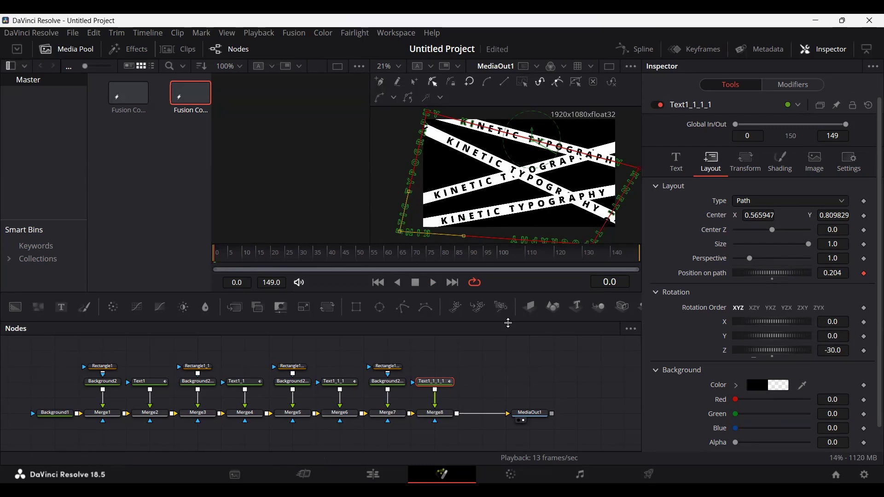
left_click_drag(594, 237, 539, 208)
left_click_drag(539, 211, 563, 220)
scroll(576, 207, "down", 3)
Step: Play the animation to check the text moving along the four bars and stop at frame 103
left_click(481, 400)
key("space")
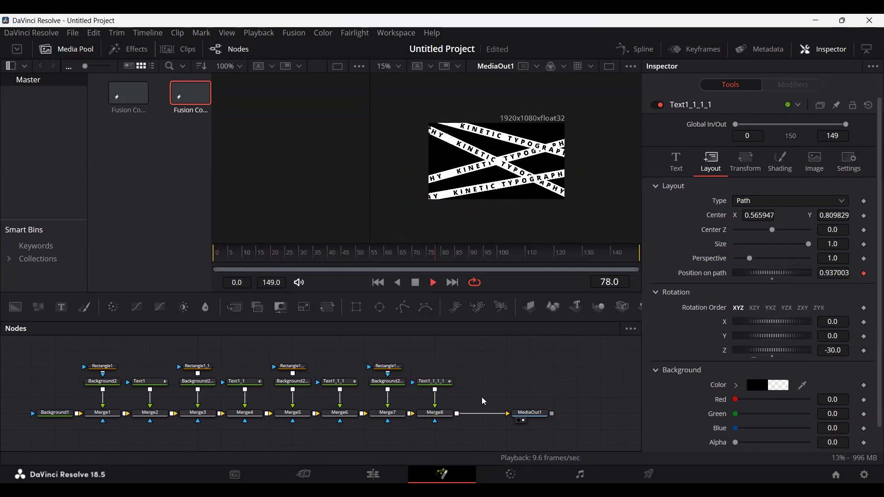
key("space")
Step: Duplicate the fourth bar's background, rectangle and text nodes and merge the copied background after Merge8
left_click_drag(482, 400, 314, 401)
left_click_drag(369, 413, 436, 414)
key("ctrl+c")
key("ctrl+v")
left_click_drag(297, 370, 318, 383)
left_click_drag(340, 384, 294, 415)
Step: Move the fifth bar's rectangle down to the middle of the frame and set its angle to -5
left_click(318, 368)
left_click_drag(496, 135, 495, 161)
double_click(833, 320)
type("5")
double_click(834, 319)
type("-5")
Step: Merge the copied text after Merge9 and align it to the fifth bar at about X 0.49, Y 0.49 with Z rotation -20
left_click_drag(388, 385, 340, 415)
left_click(364, 384)
left_click_drag(497, 135, 501, 169)
left_click(711, 162)
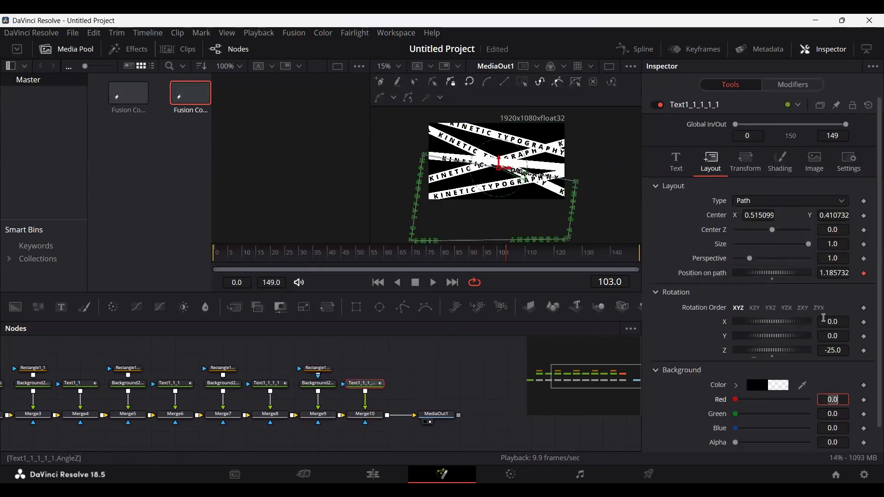
left_click(418, 379)
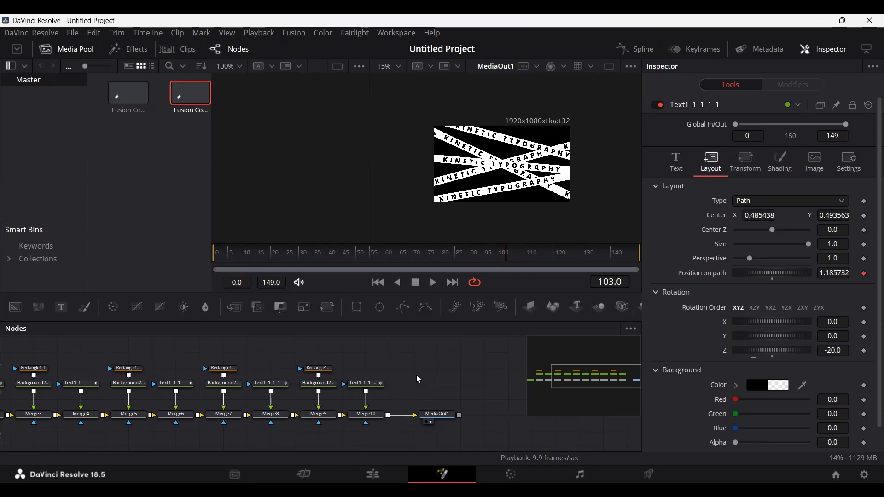
Step: Return to frame 0 and move the second bar's rectangle and background nodes up to free space above Merge3
left_click_drag(230, 254, 192, 262)
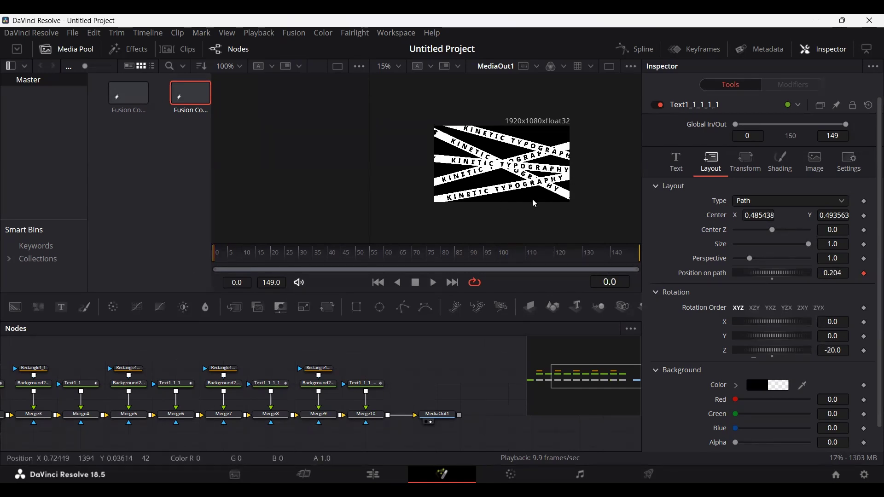
left_click(214, 383)
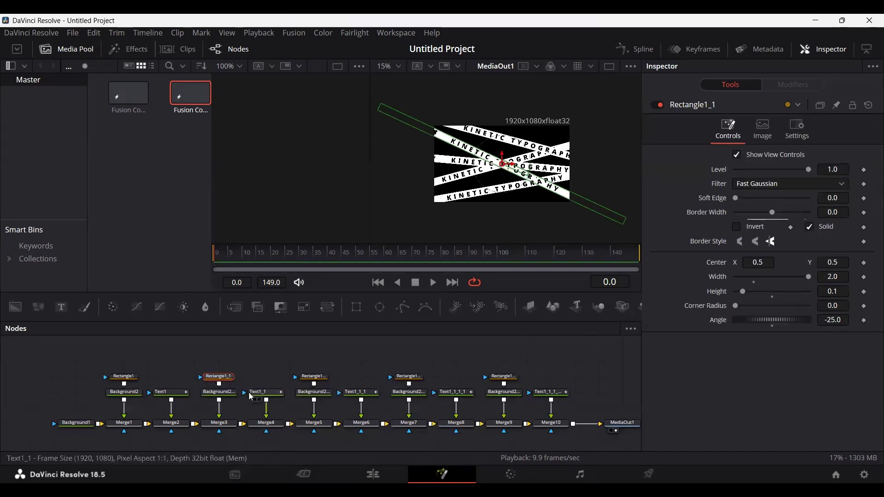
left_click_drag(203, 358, 235, 402)
left_click_drag(224, 394, 223, 379)
left_click(225, 383)
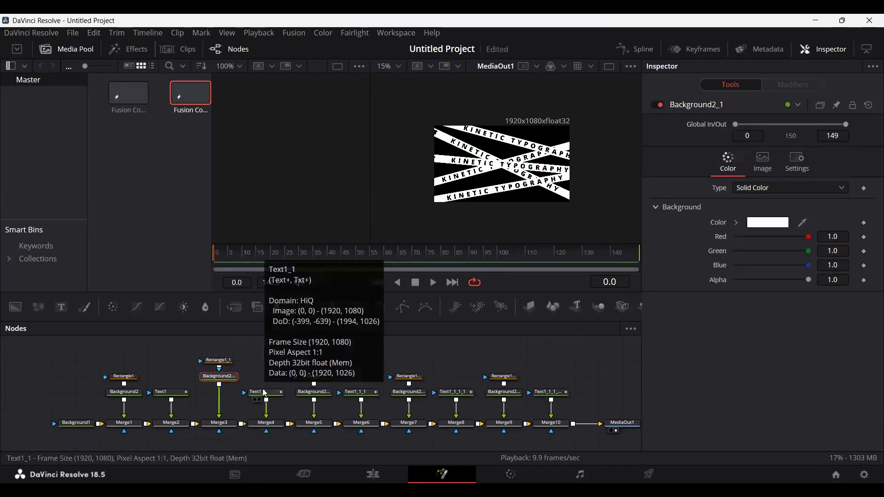
Step: Insert a Blur node between the second bar's background and Merge3 and set its blur size to 5
key("shift+space")
type("BLUR")
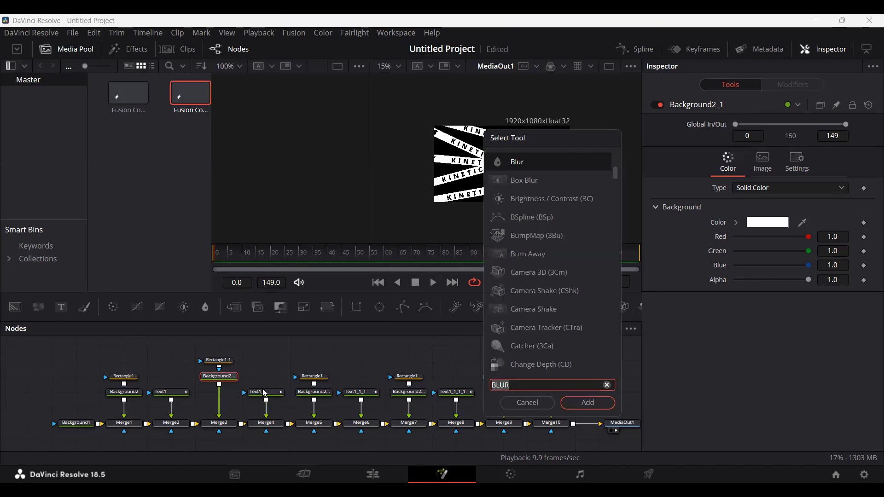
key("Return")
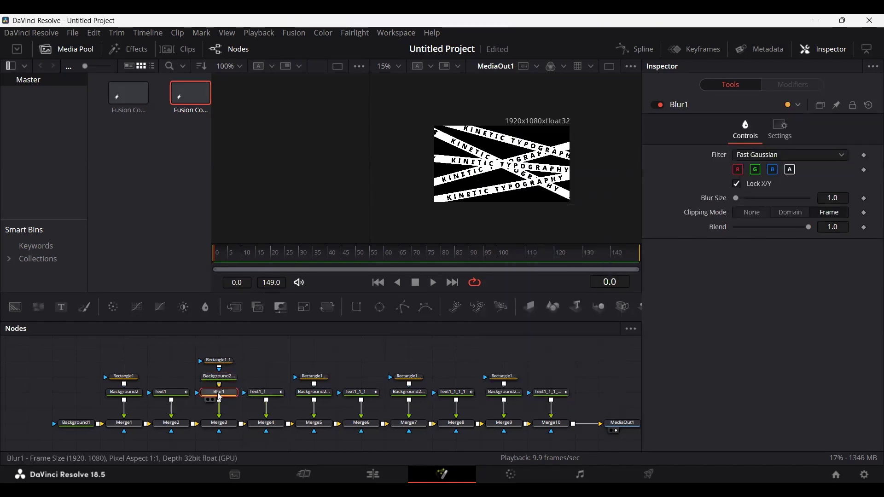
double_click(836, 195)
type("5")
key("Tab")
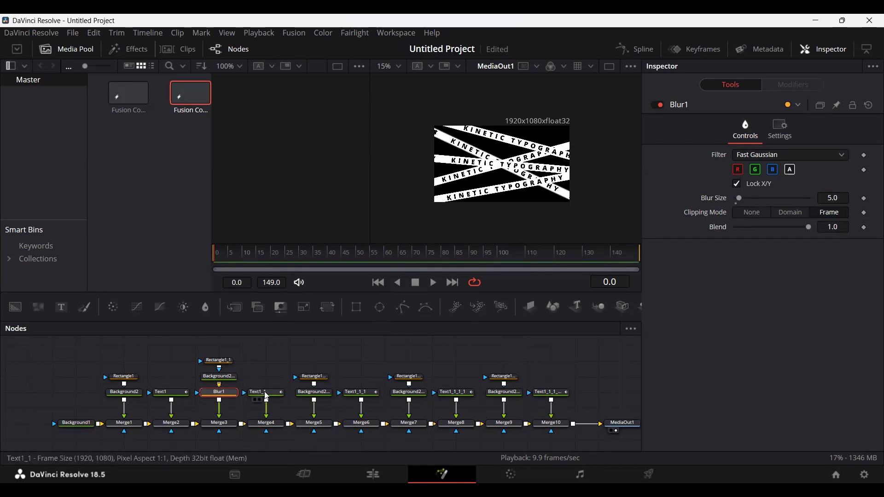
Step: Add a Blur node between Text1_1 and Merge4 with a blur size of 5
left_click(244, 401)
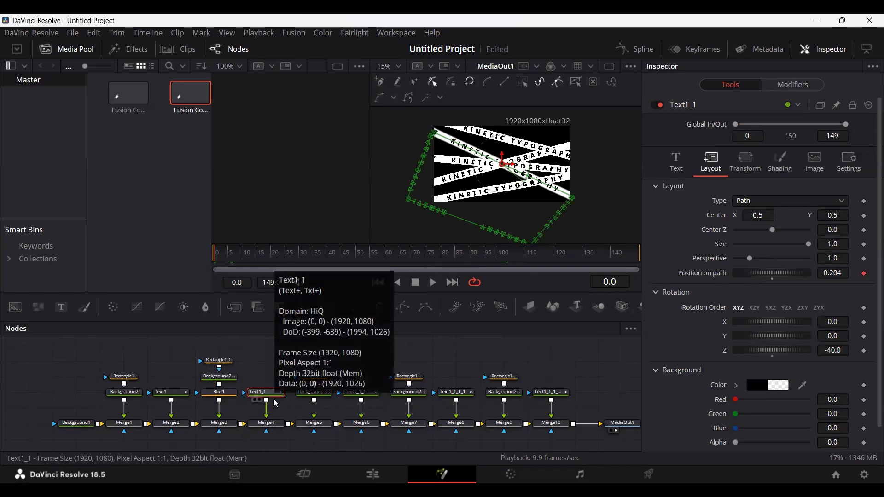
key("shift+space")
type("blur")
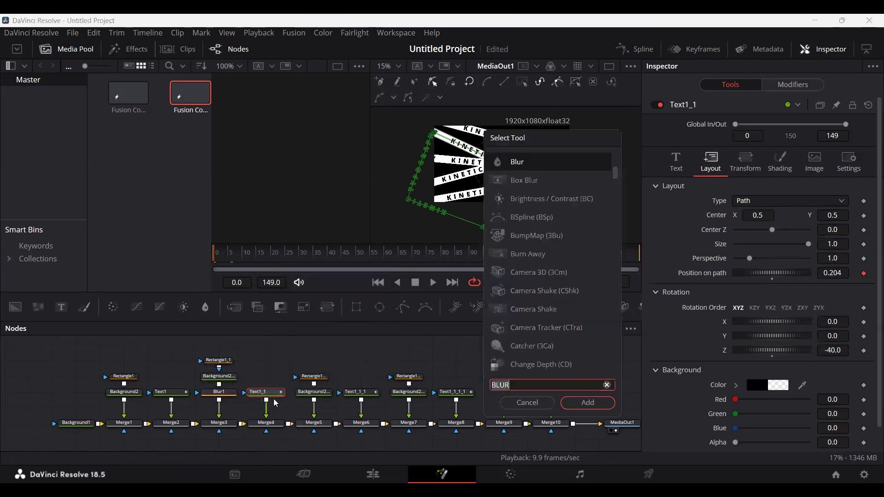
key("Return")
left_click(832, 200)
type("5")
key("Tab")
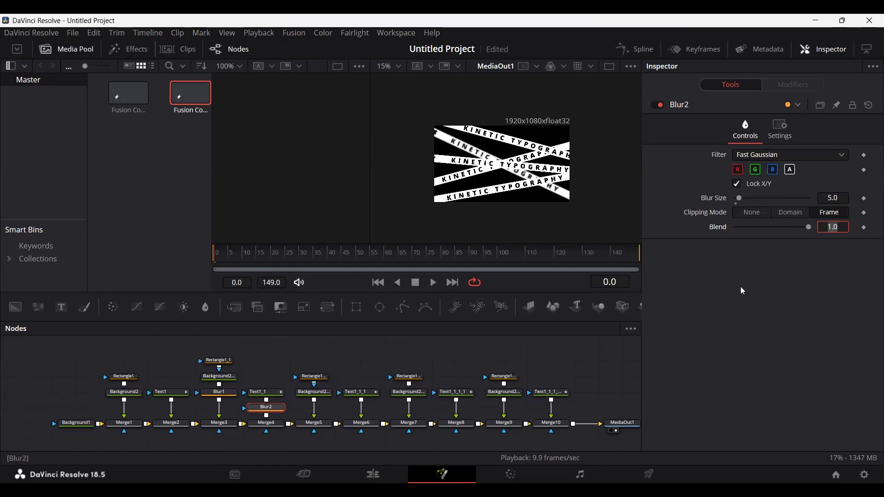
Step: Move the first bar's Rectangle1, Background2 and Text1 nodes up to make room above Merge1 and Merge2
left_click(311, 379)
left_click(410, 377)
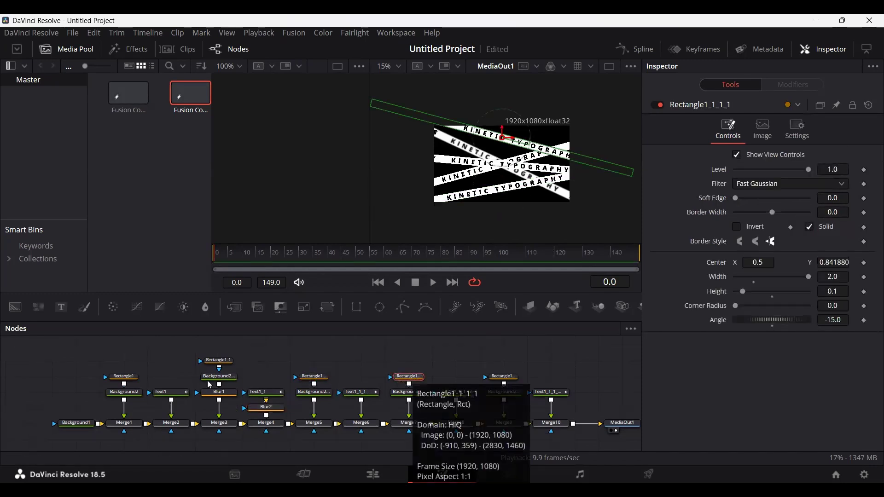
left_click(123, 376)
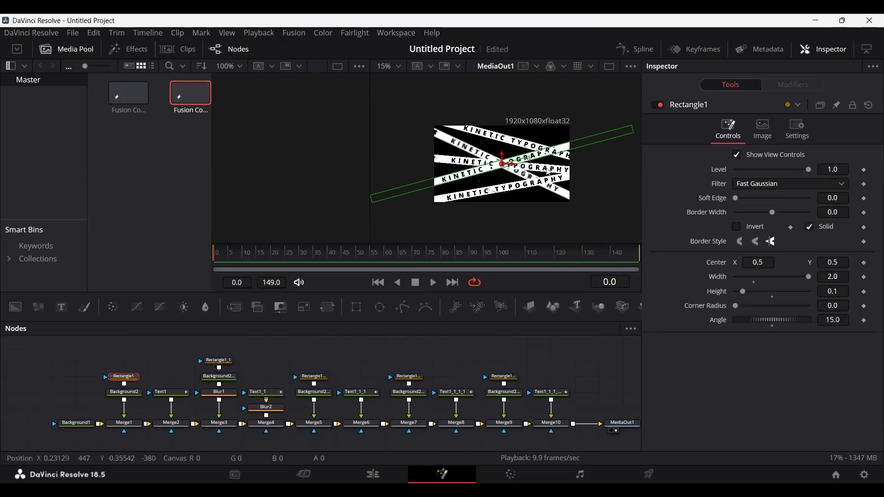
left_click_drag(129, 379, 176, 405)
left_click_drag(169, 394, 169, 379)
left_click(170, 380)
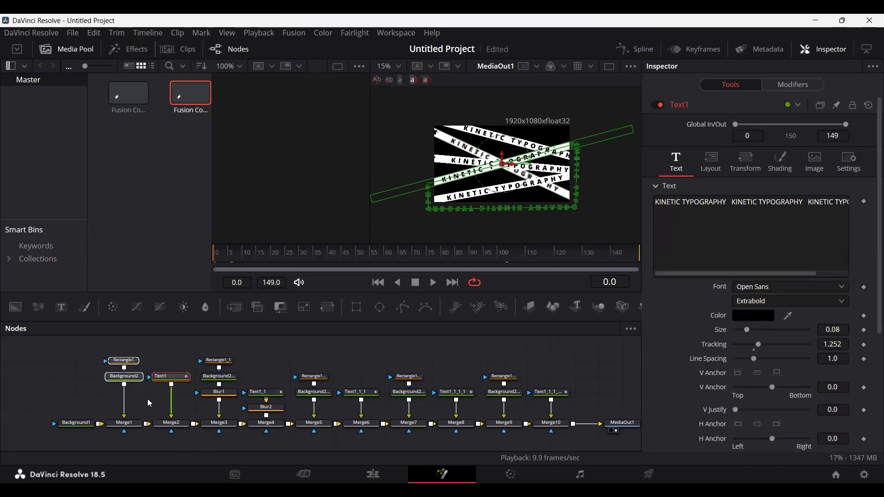
Step: Insert a Blur node between Text1 and Merge2 and set its blur size to 5
key("shift+space")
type("blur")
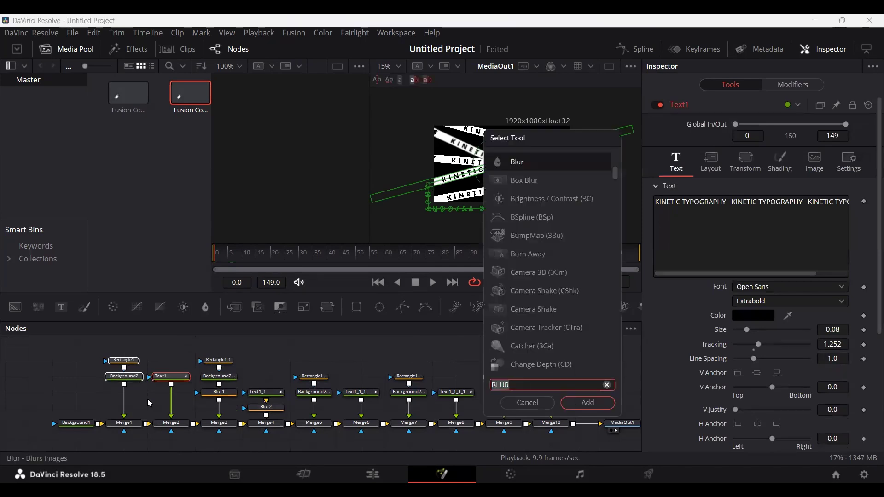
key("Return")
left_click(835, 198)
type("5")
key("Tab")
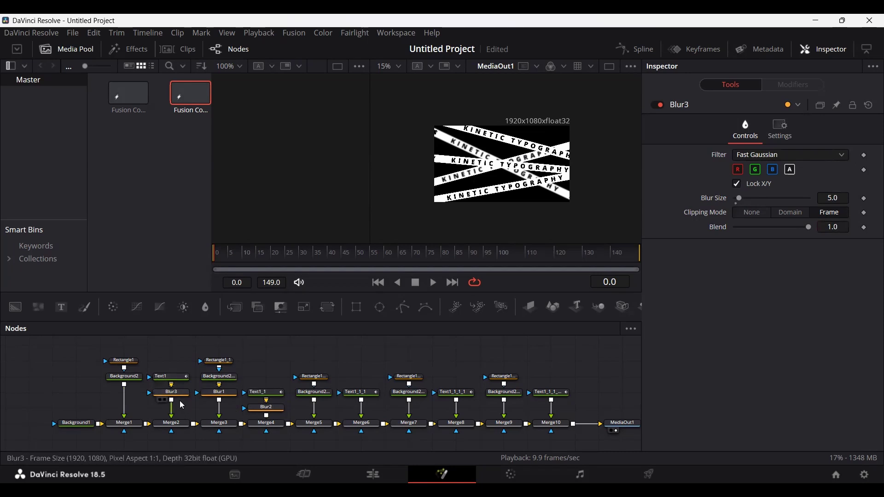
Step: Blur the first bar by adding a Blur node between Background2 and Merge1 with a blur size of 5
mouse_move(182, 406)
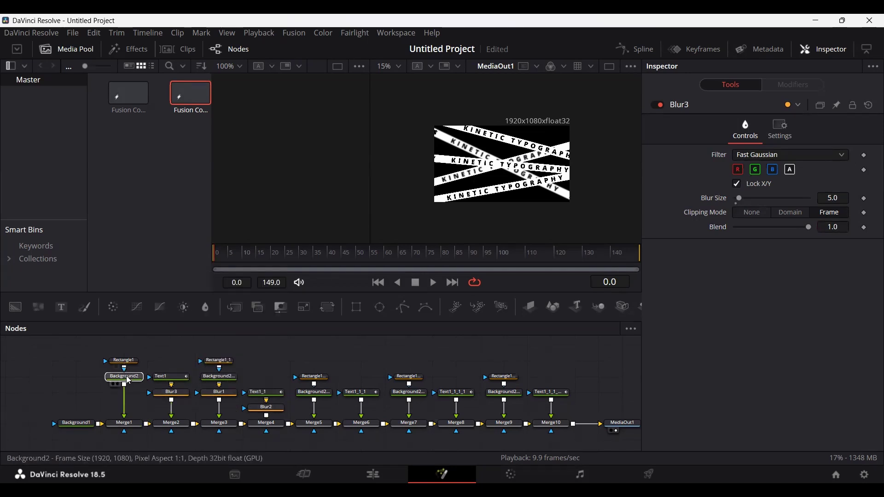
left_click(130, 382)
mouse_move(129, 382)
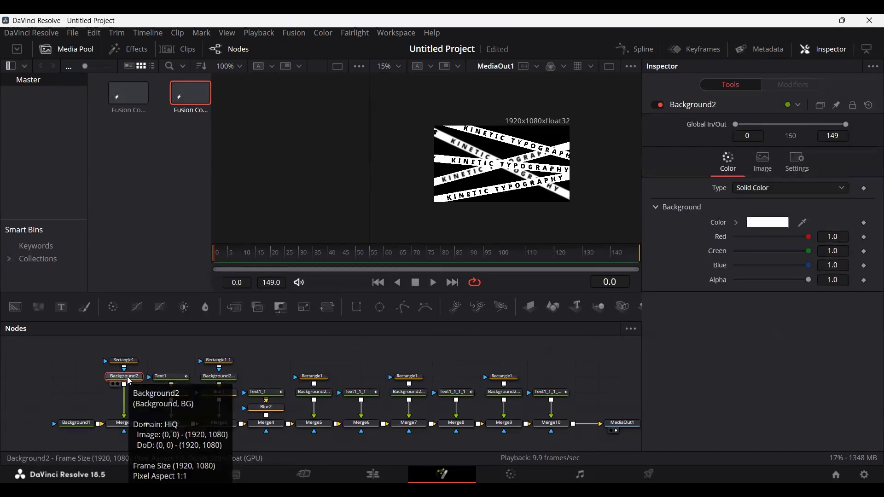
key("shift+space")
double_click(830, 202)
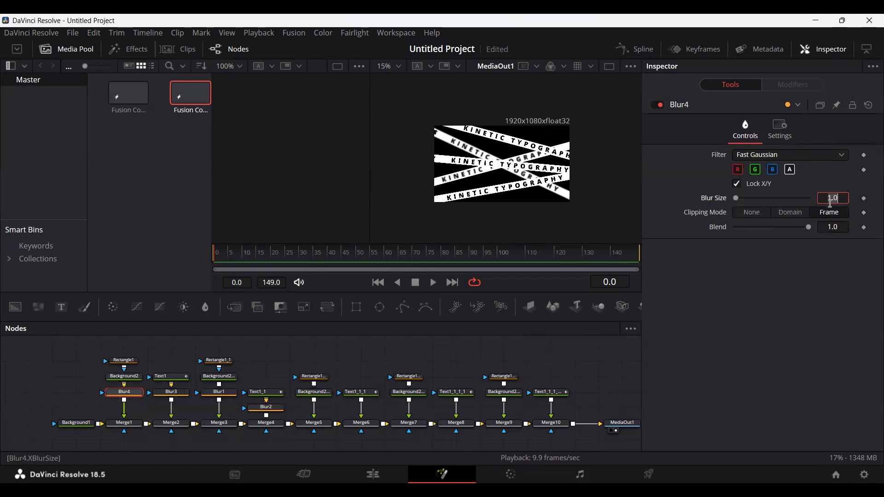
type("5")
key("Tab")
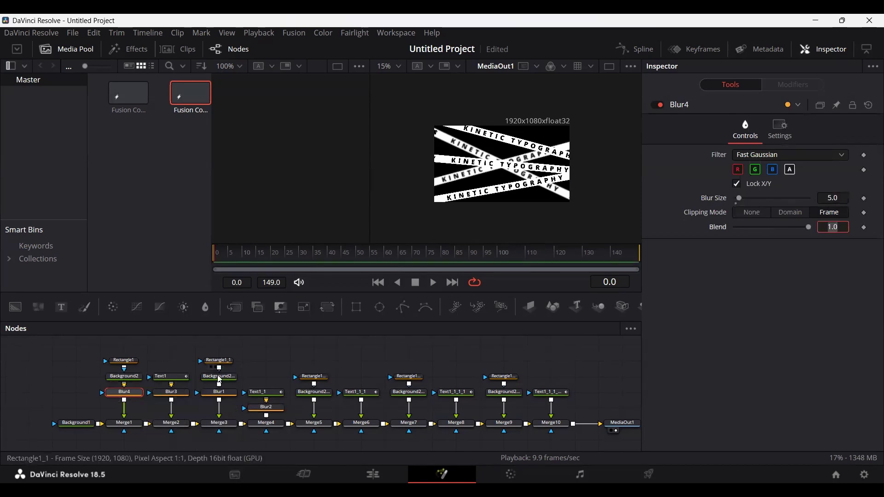
left_click(287, 352)
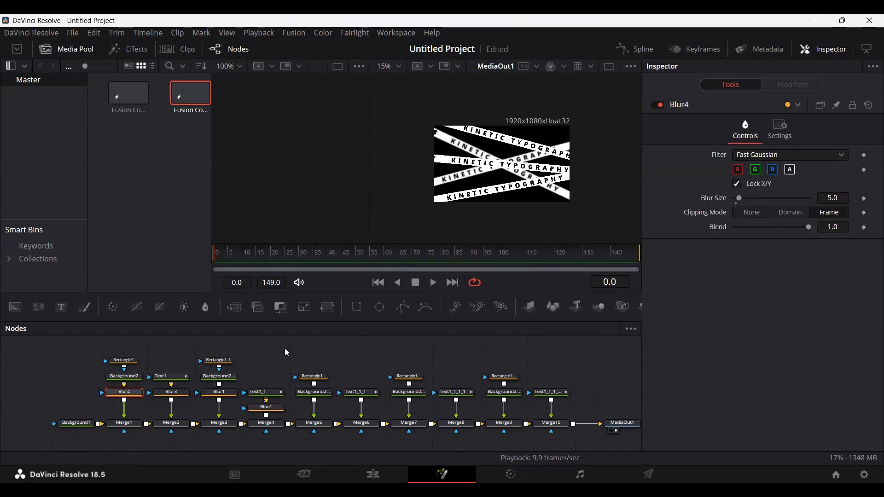